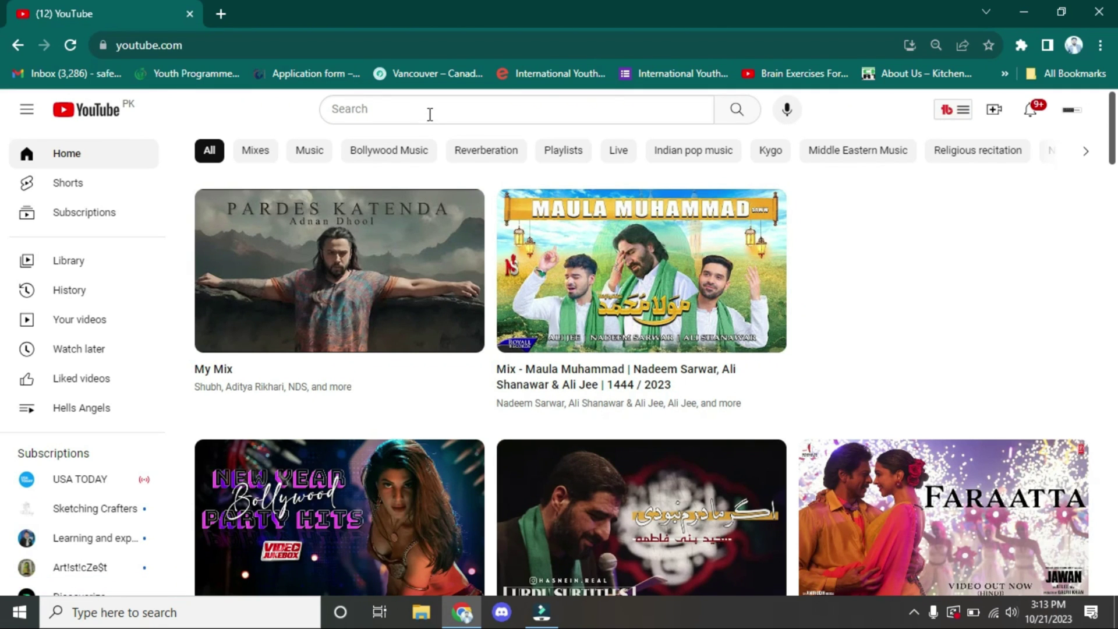
Search YouTube for 'nature short', then search Canva for 'Youtube Shorts' templates in a new tab
left_click(429, 113)
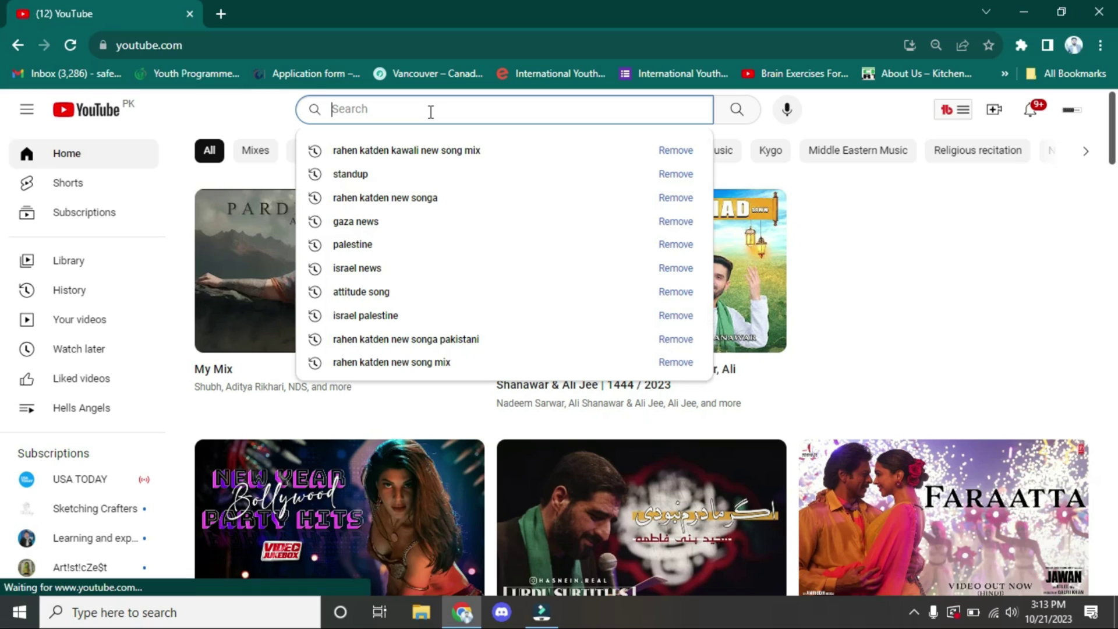
type("natur")
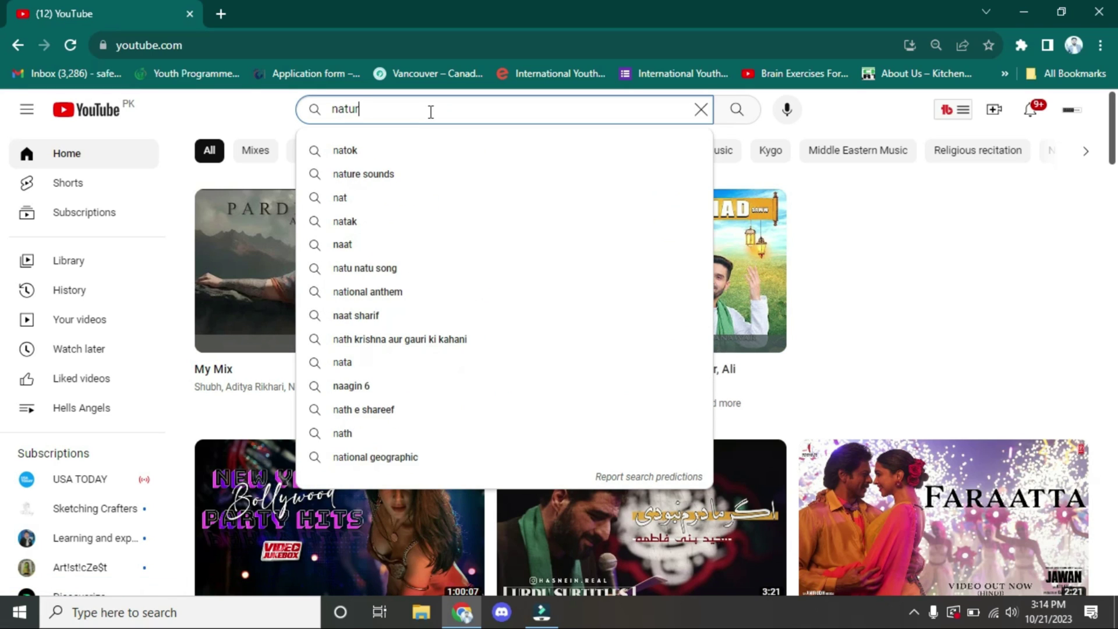
type("e short")
key("Return")
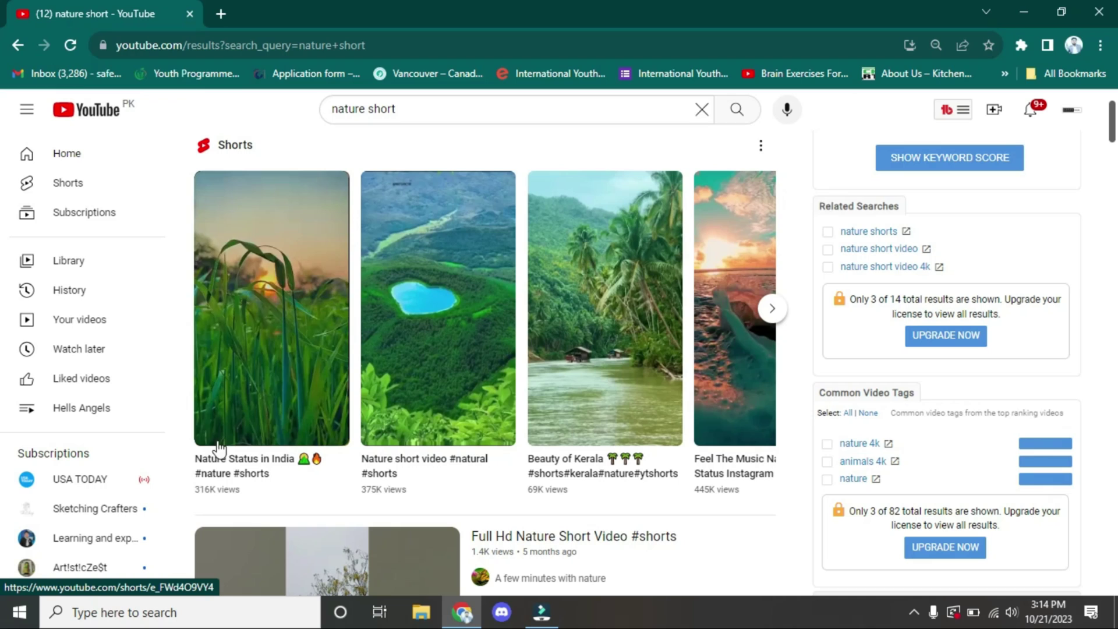
mouse_move(429, 472)
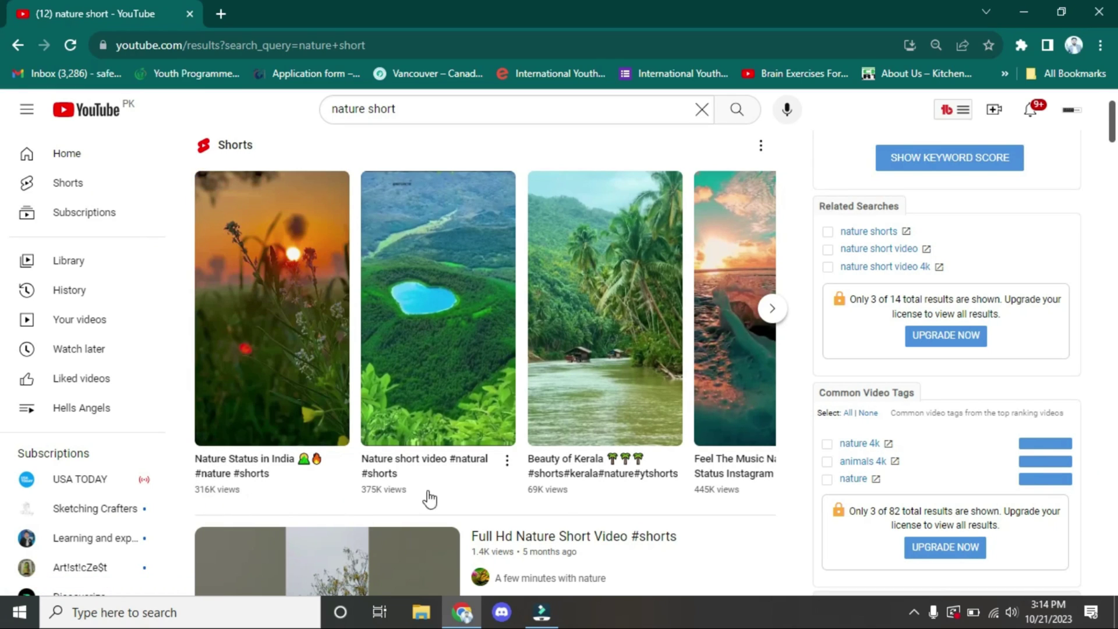
scroll(533, 496, "down", 4)
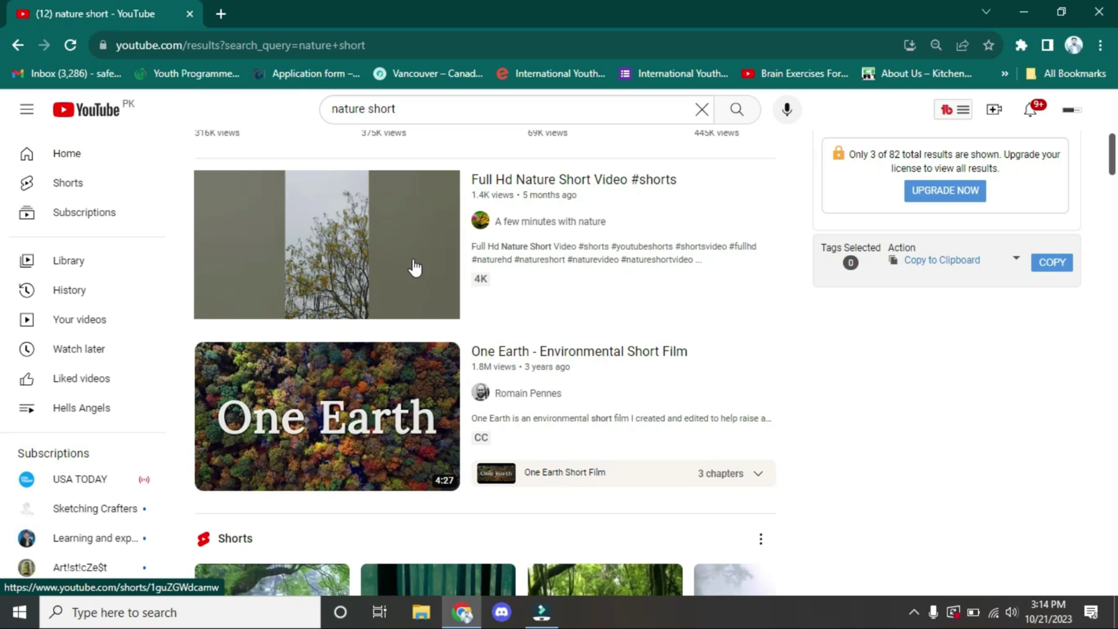
scroll(442, 367, "down", 3)
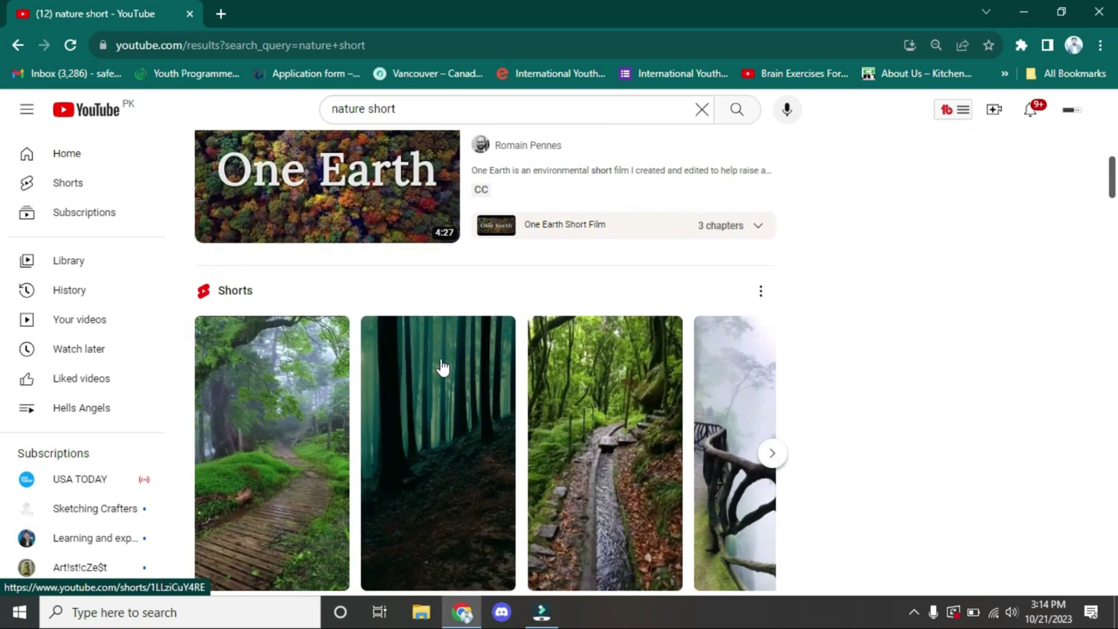
scroll(442, 367, "up", 1)
scroll(442, 367, "down", 3)
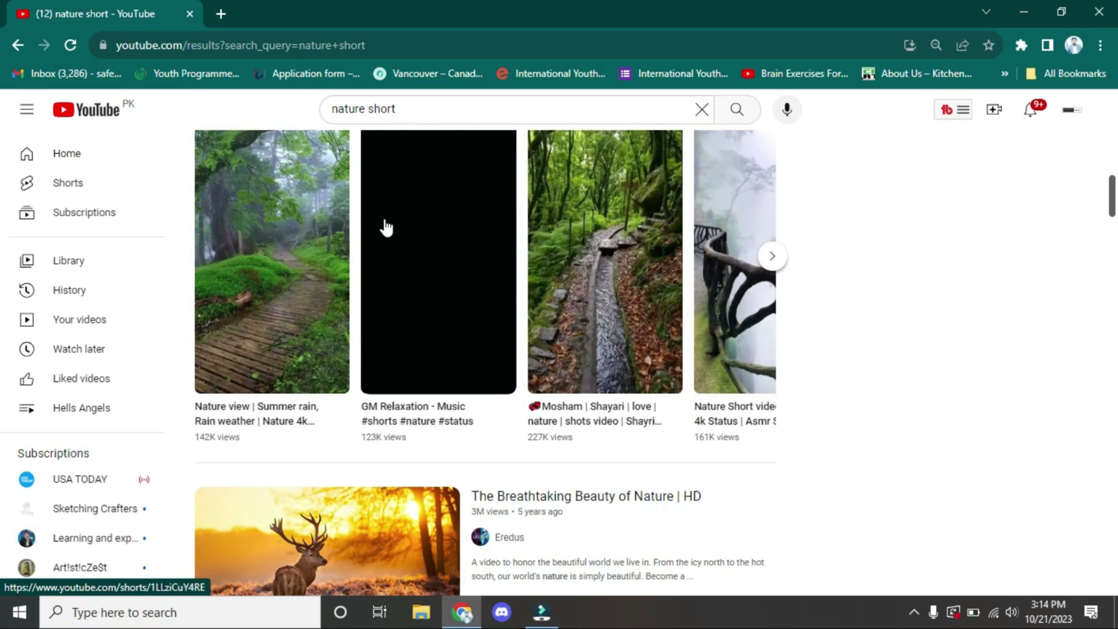
left_click(221, 13)
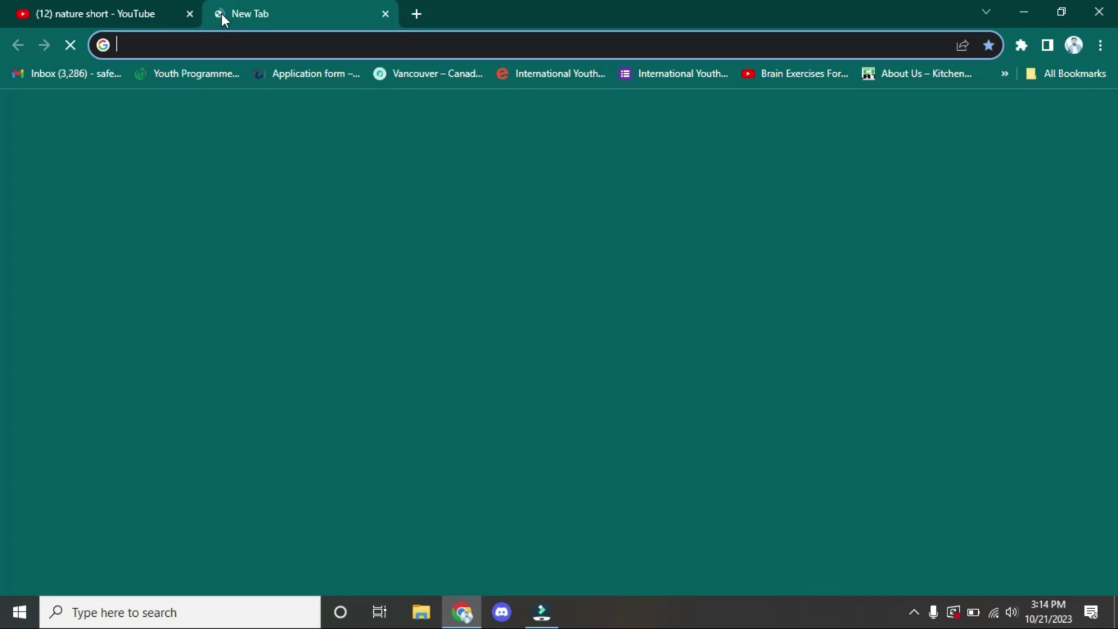
type("can")
key("Return")
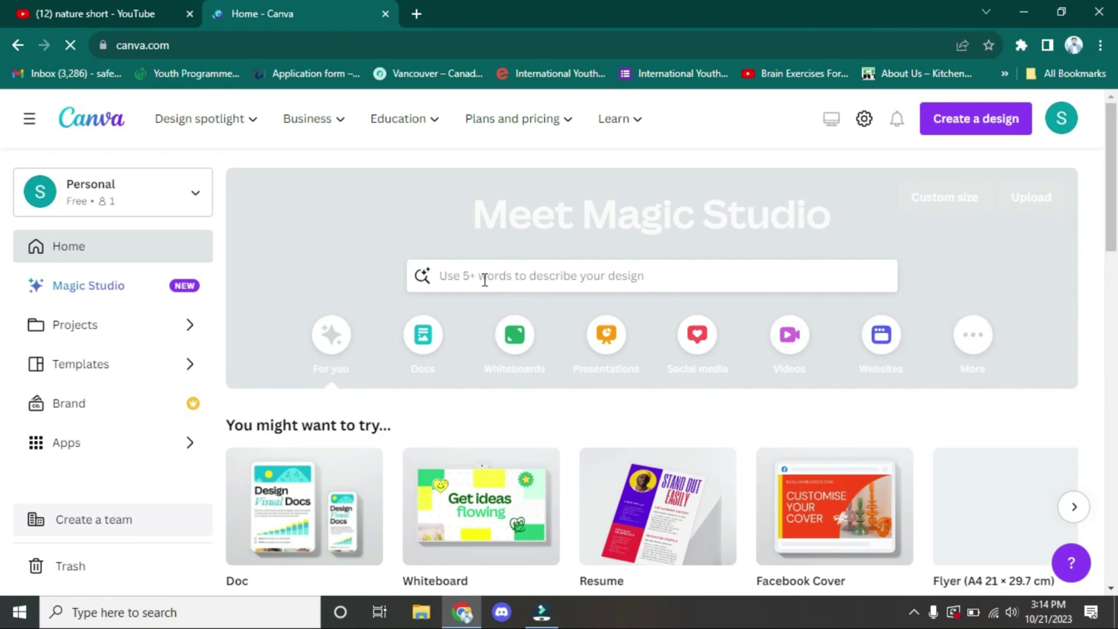
left_click(483, 277)
type("Youtube Shorts")
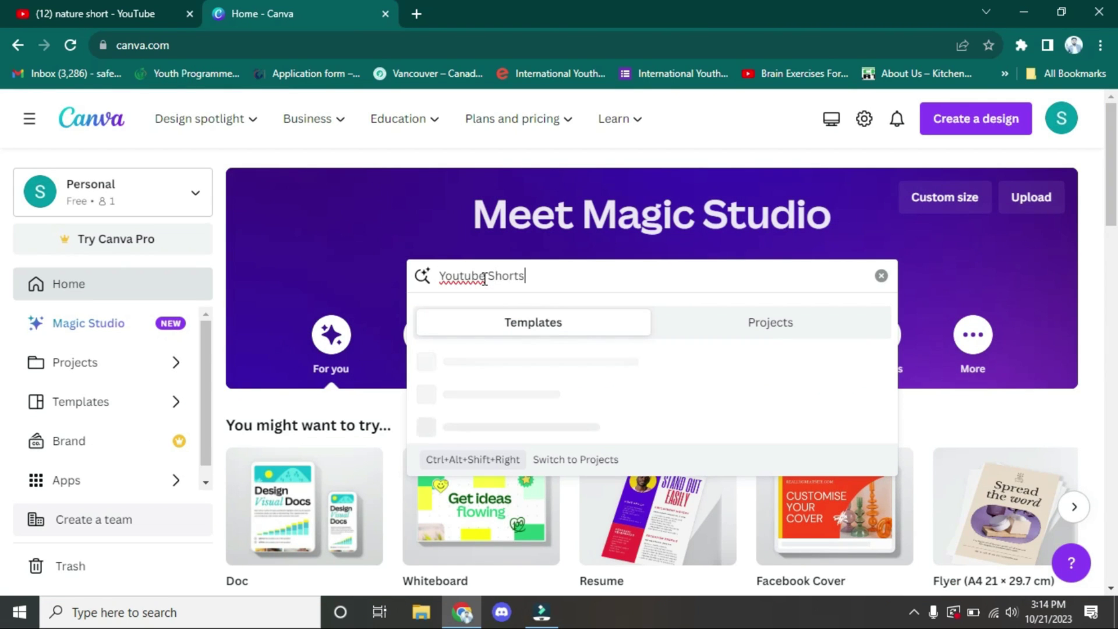
key("Return")
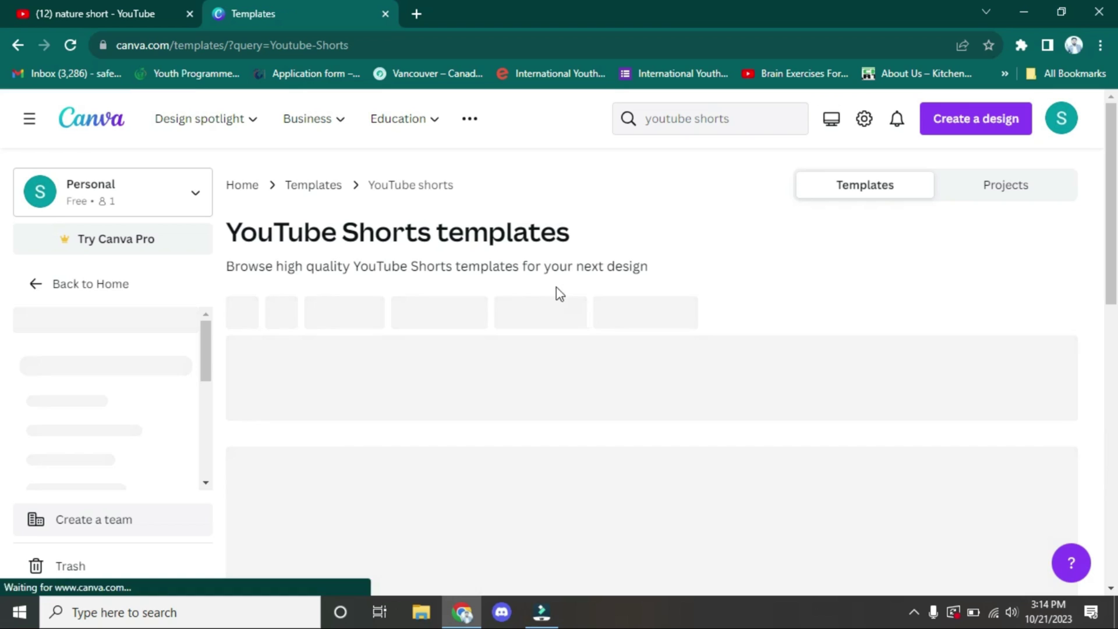
scroll(595, 356, "down", 2)
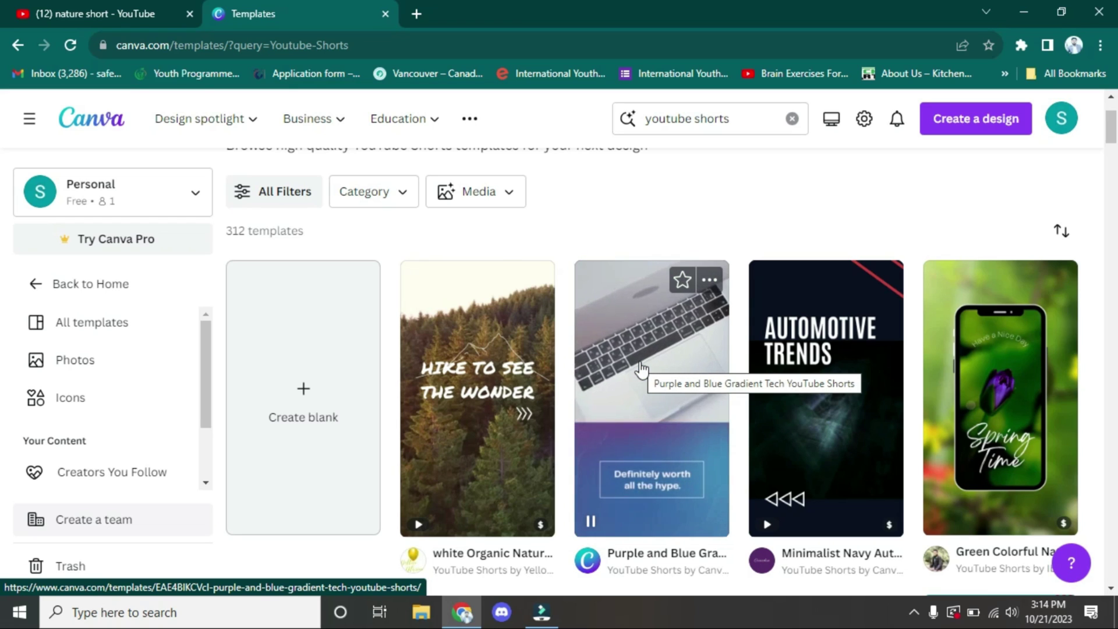
scroll(3, 142, "down", 5)
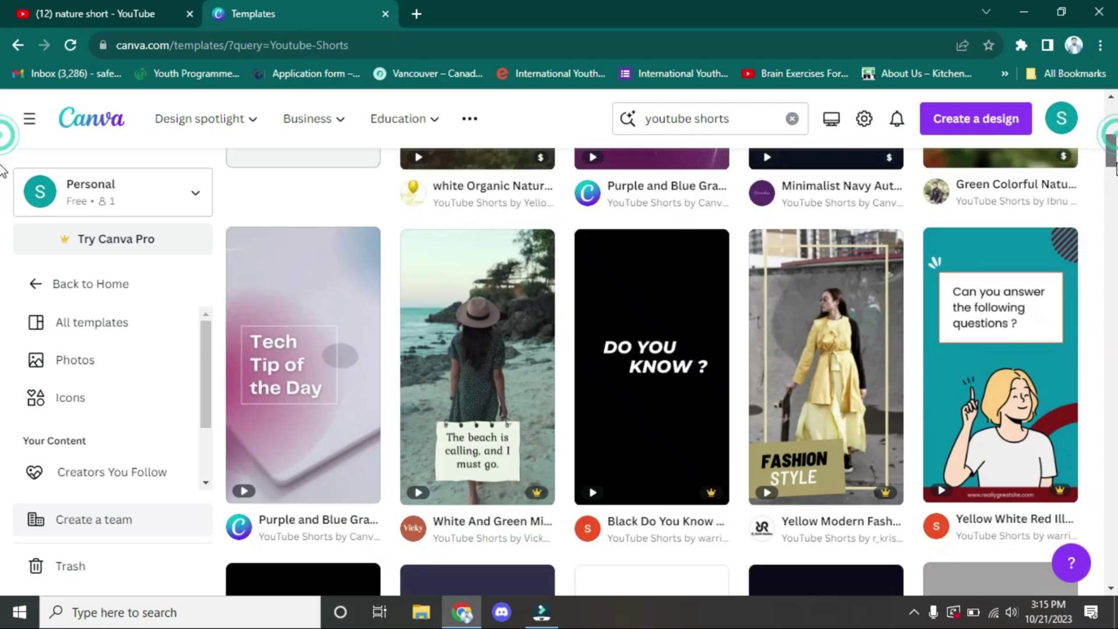
scroll(3, 152, "up", 1)
scroll(3, 160, "up", 3)
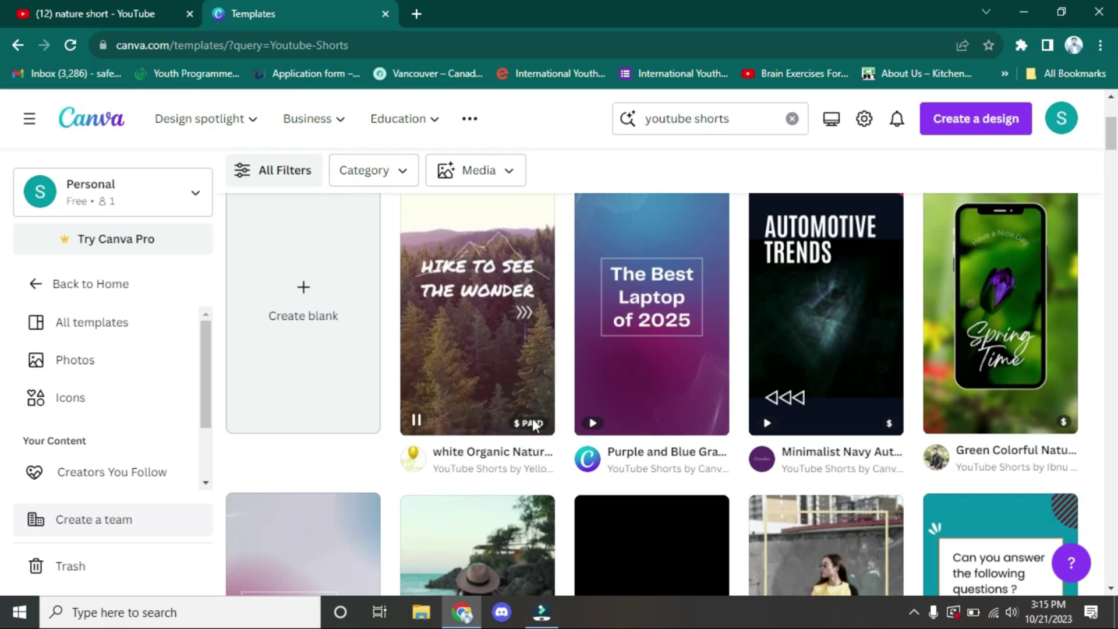
scroll(2, 171, "down", 3)
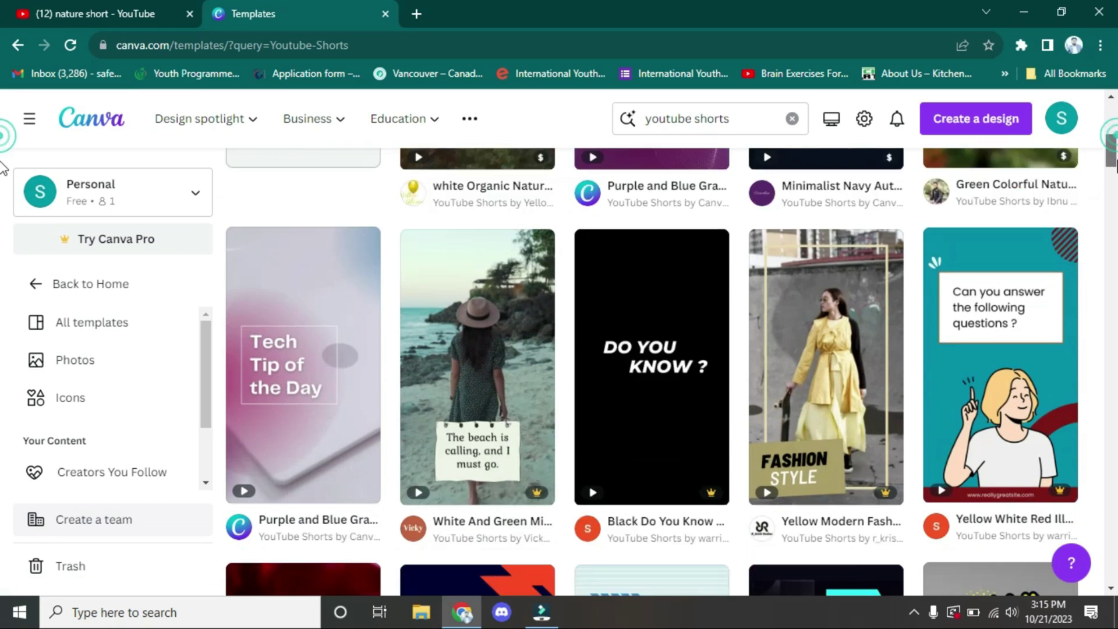
scroll(2, 171, "down", 1)
scroll(3, 179, "down", 2)
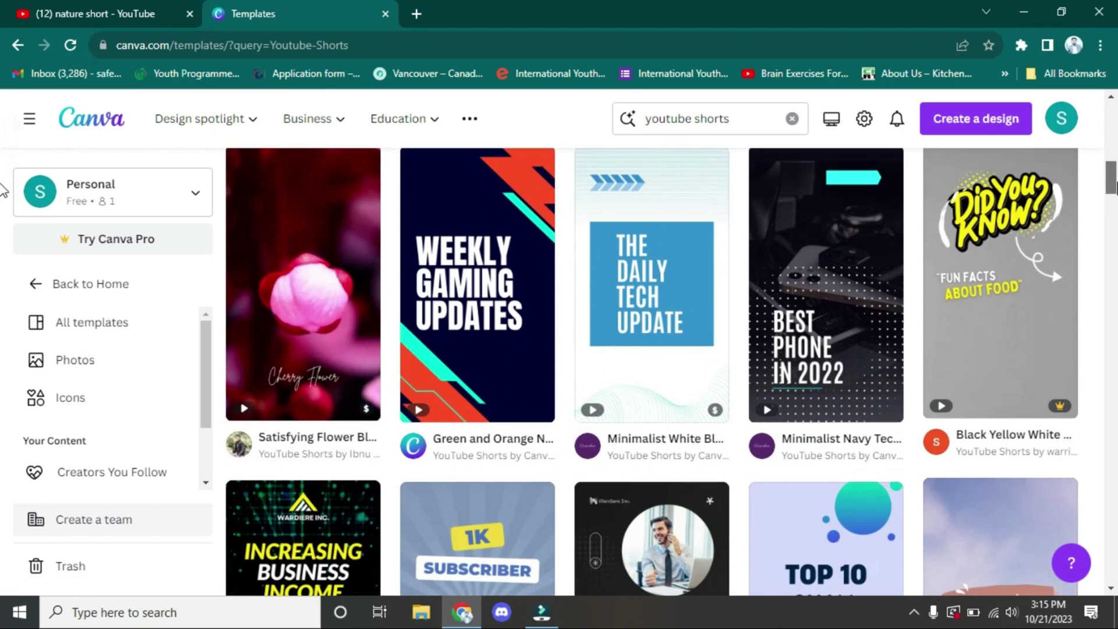
scroll(3, 191, "down", 2)
scroll(4, 210, "down", 3)
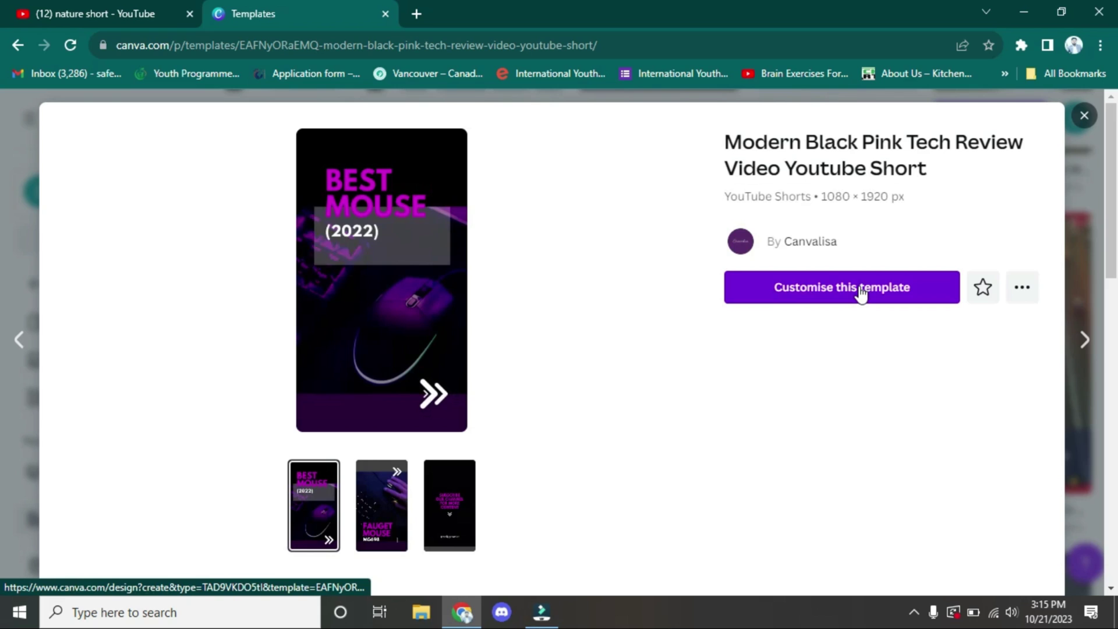
Customise the Modern Black Pink Tech Review template and zoom in on the canvas
left_click(861, 284)
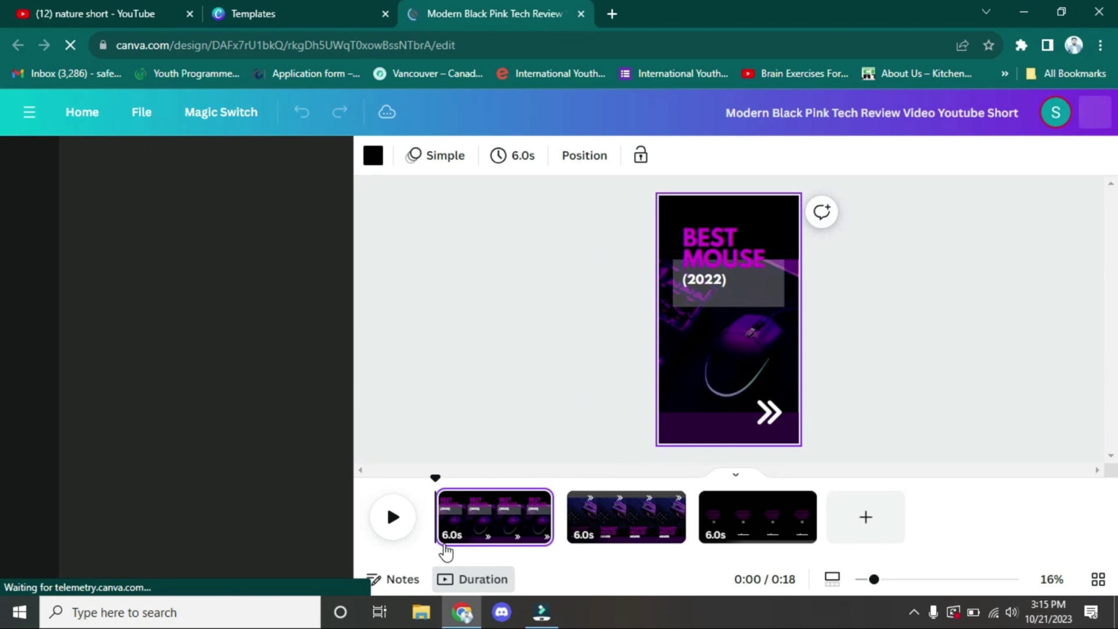
left_click_drag(808, 579, 841, 580)
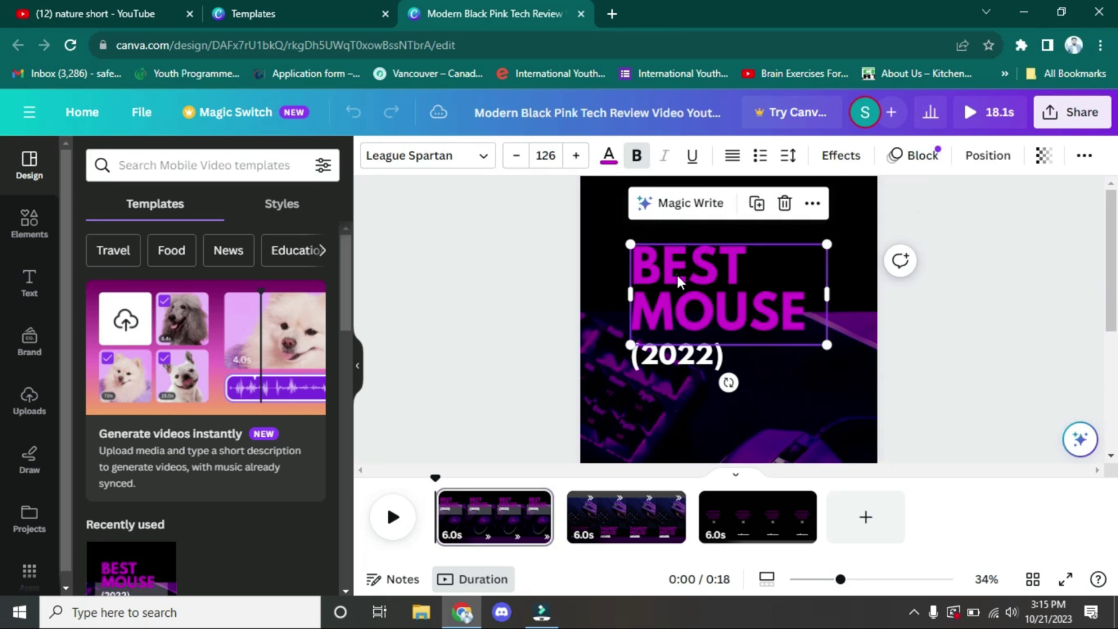
Replace the BEST MOUSE headline text with GAMMING MOUSE
double_click(679, 276)
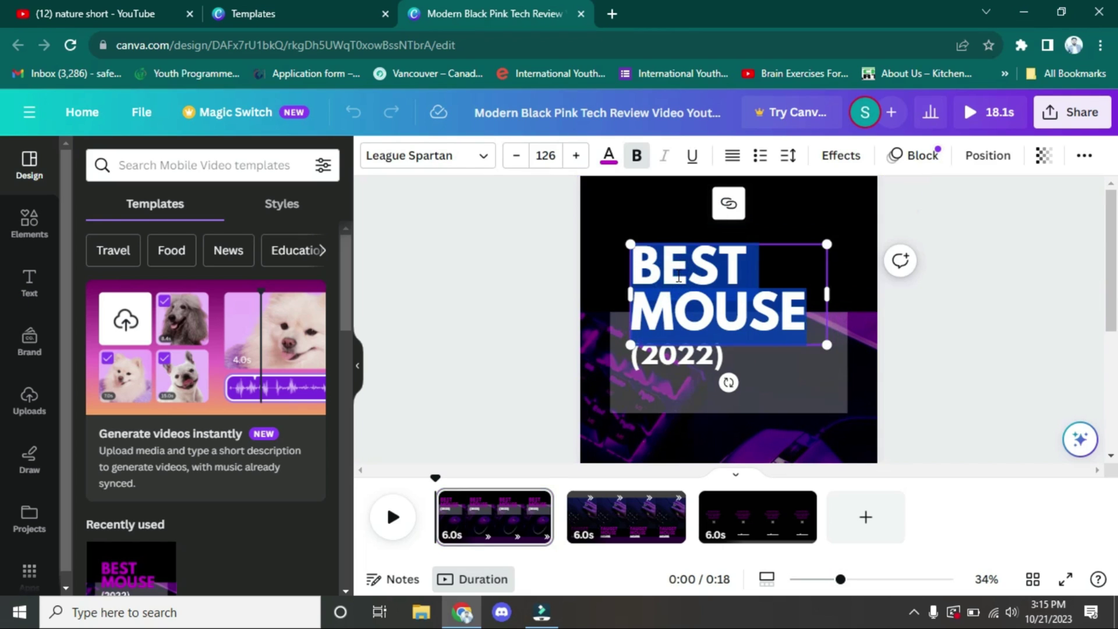
double_click(679, 276)
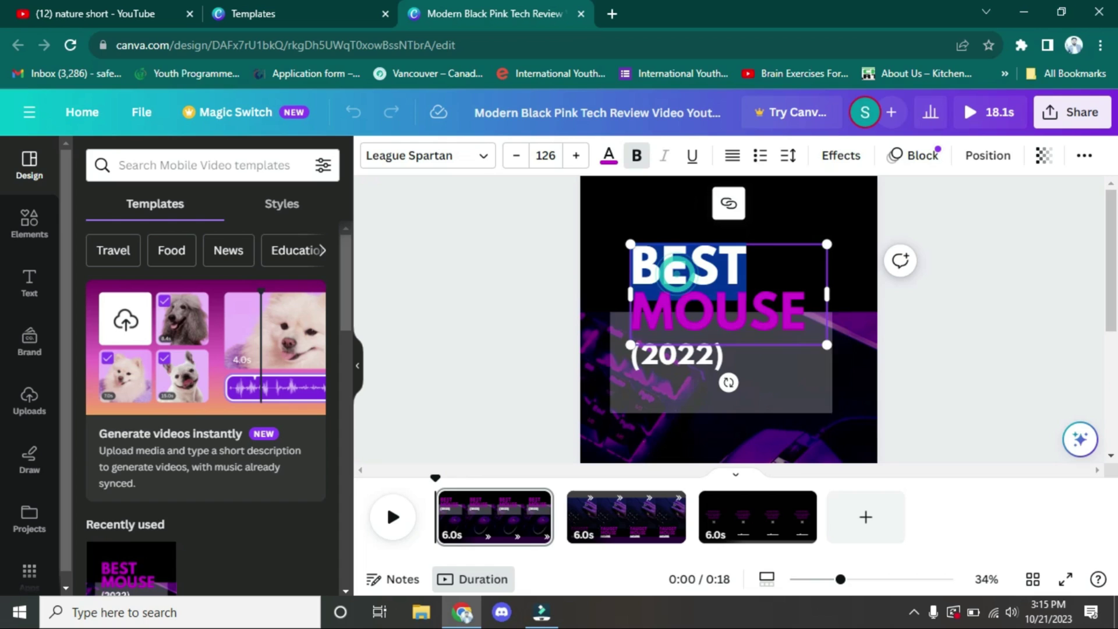
key("ctrl+a")
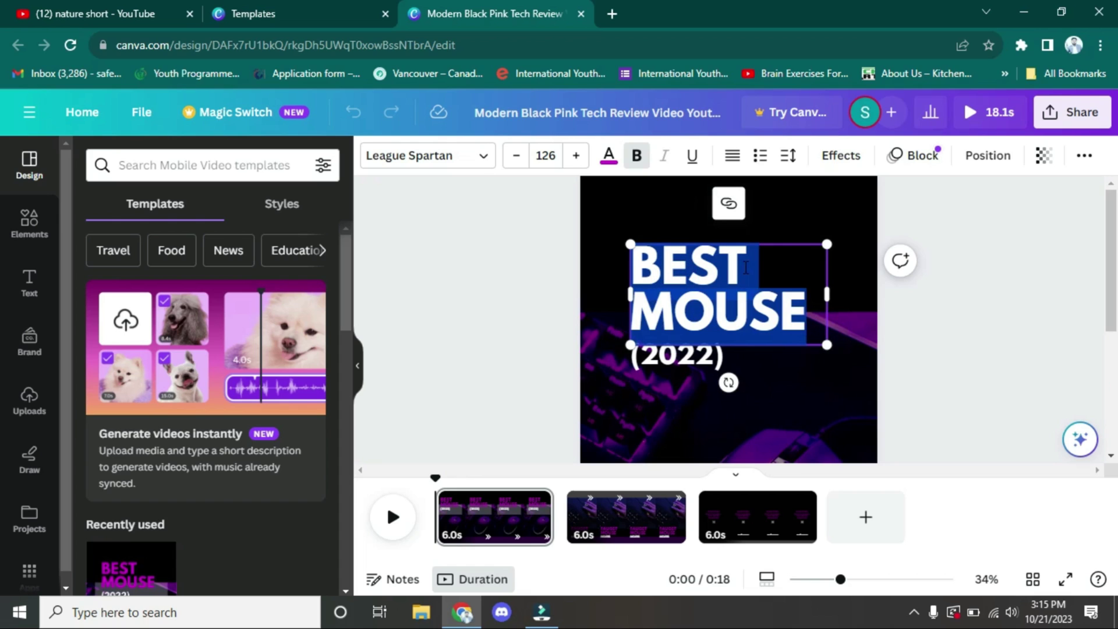
type("G")
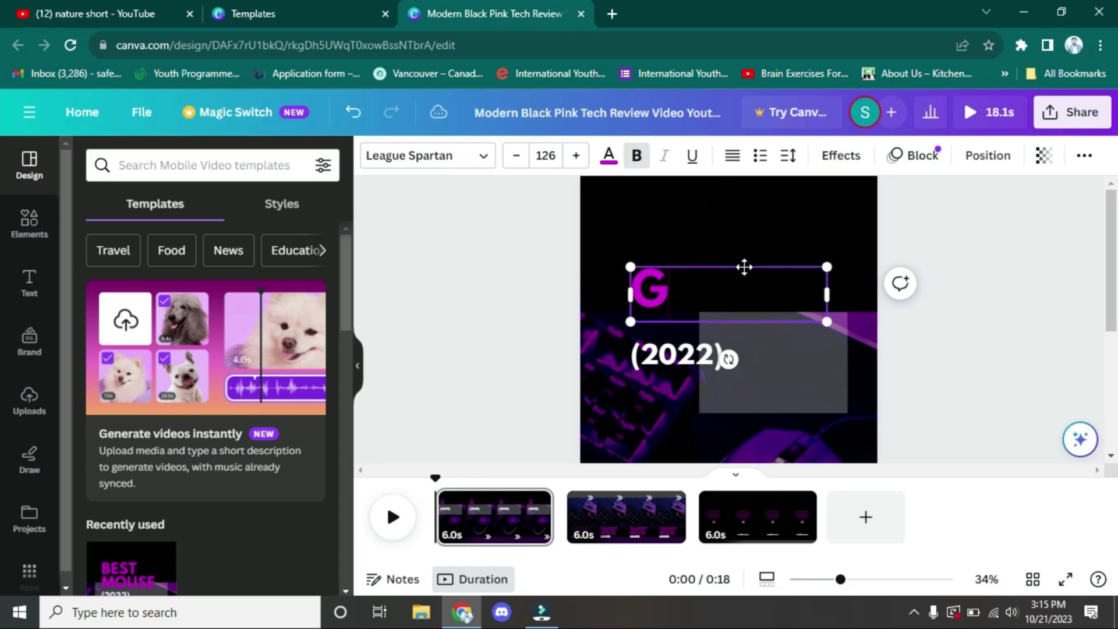
type("AMMING")
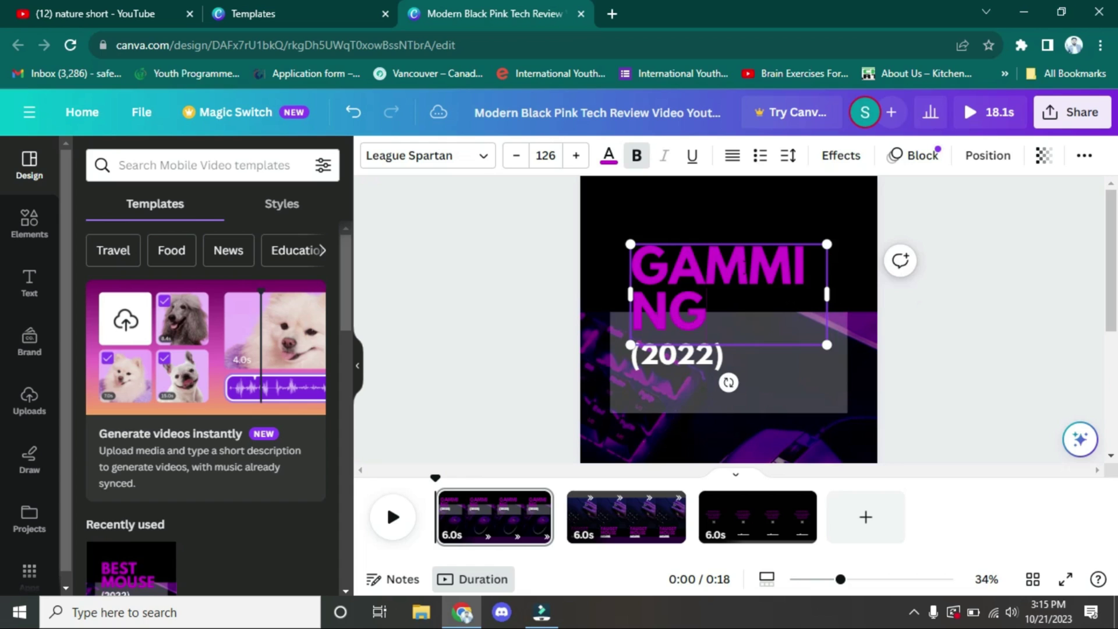
type(" MOUSE")
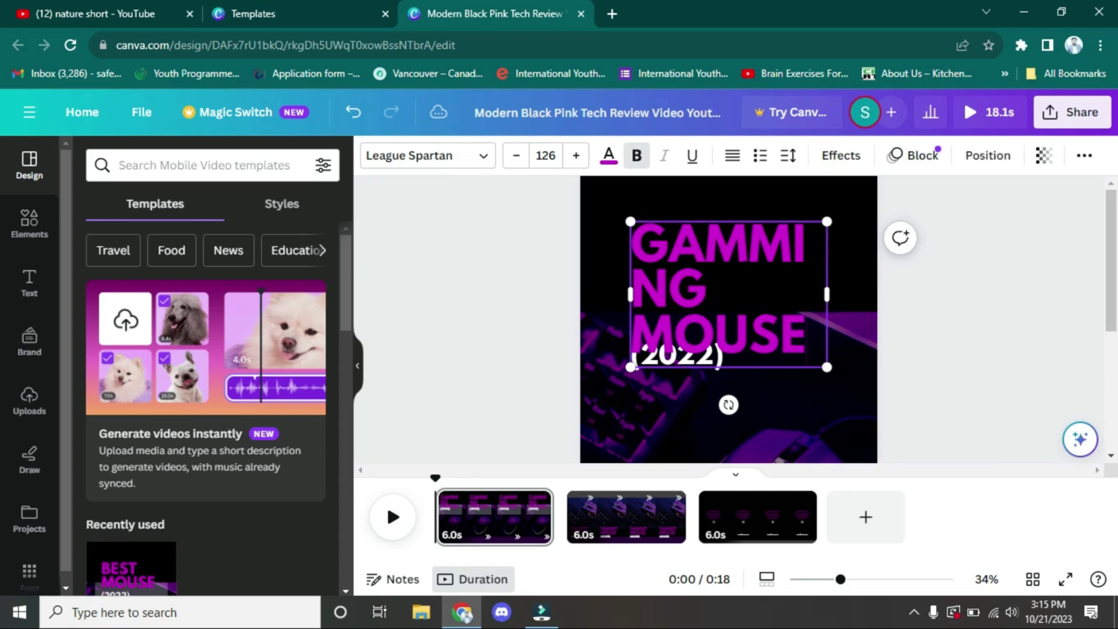
key("ctrl+a")
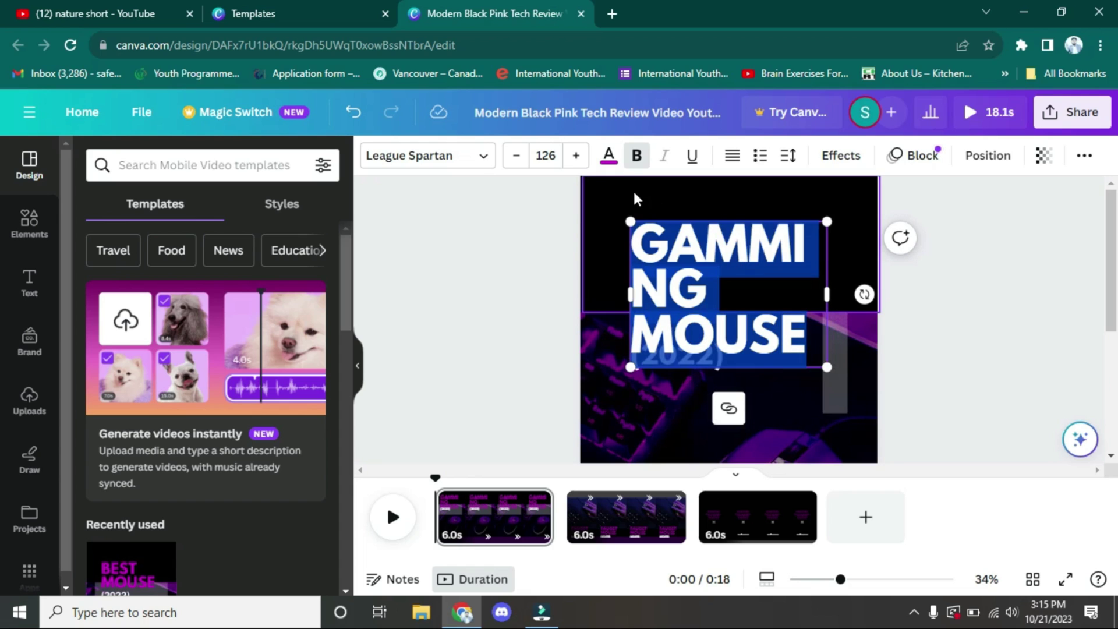
Reduce the headline font size to 102 so it fits above (2022)
left_click(516, 156)
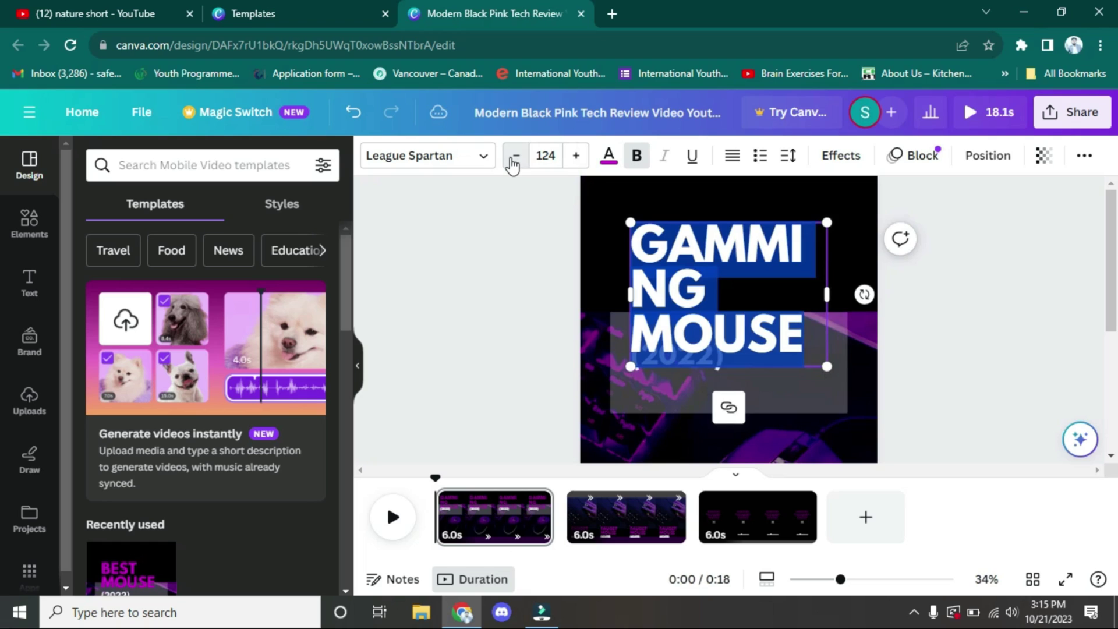
left_click(516, 156)
left_click(514, 157)
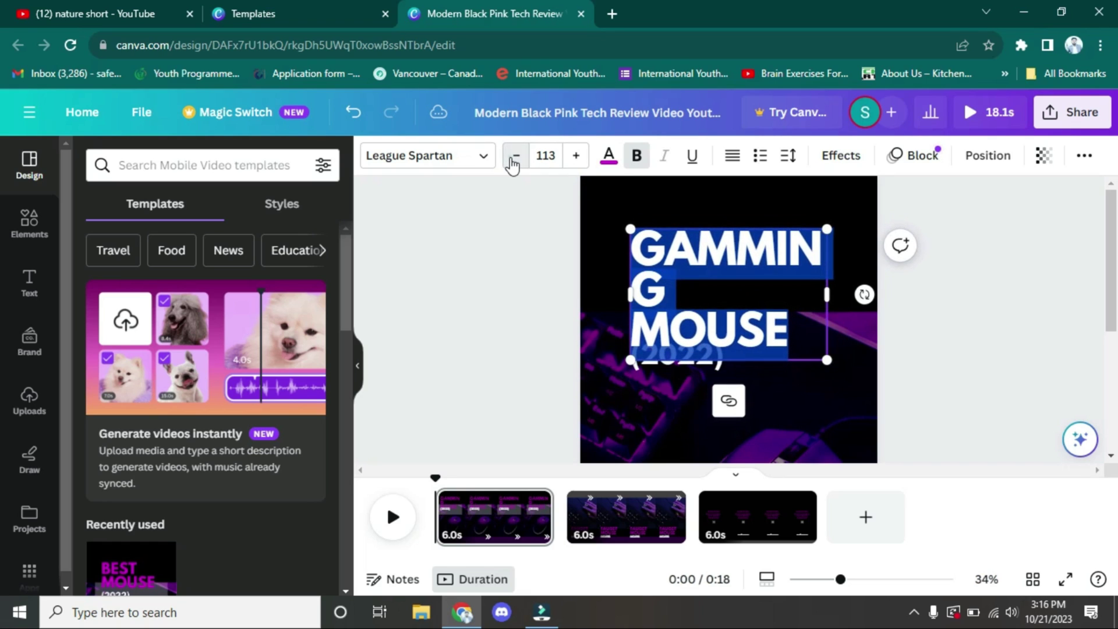
left_click(514, 157)
left_click(515, 155)
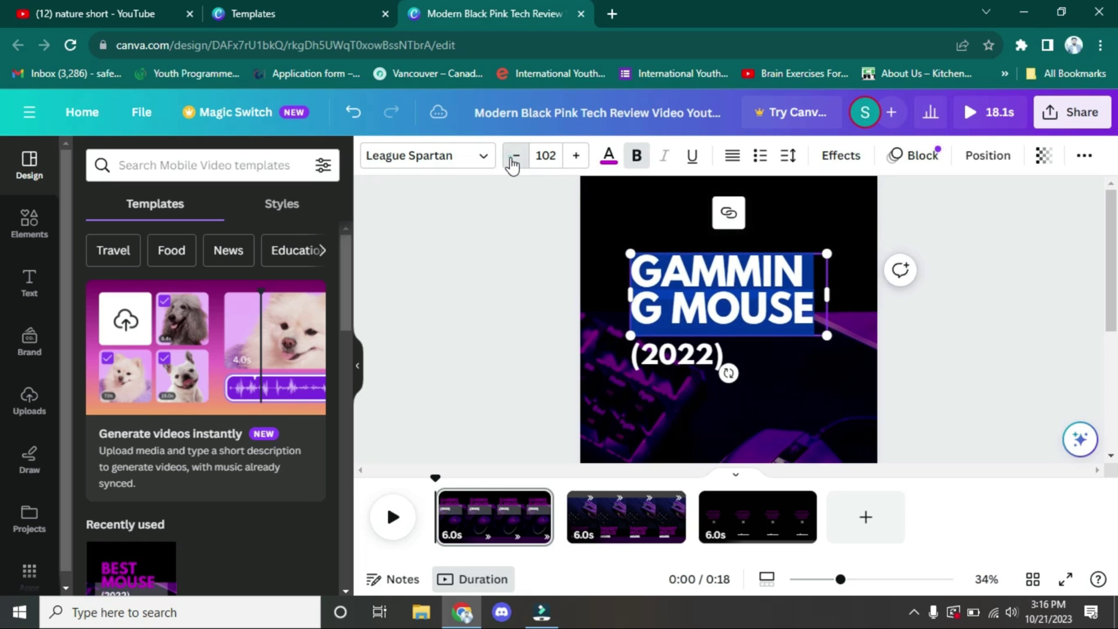
Edit the page 1 year text, replacing its last digit with 3 to read (2023)
left_click(695, 368)
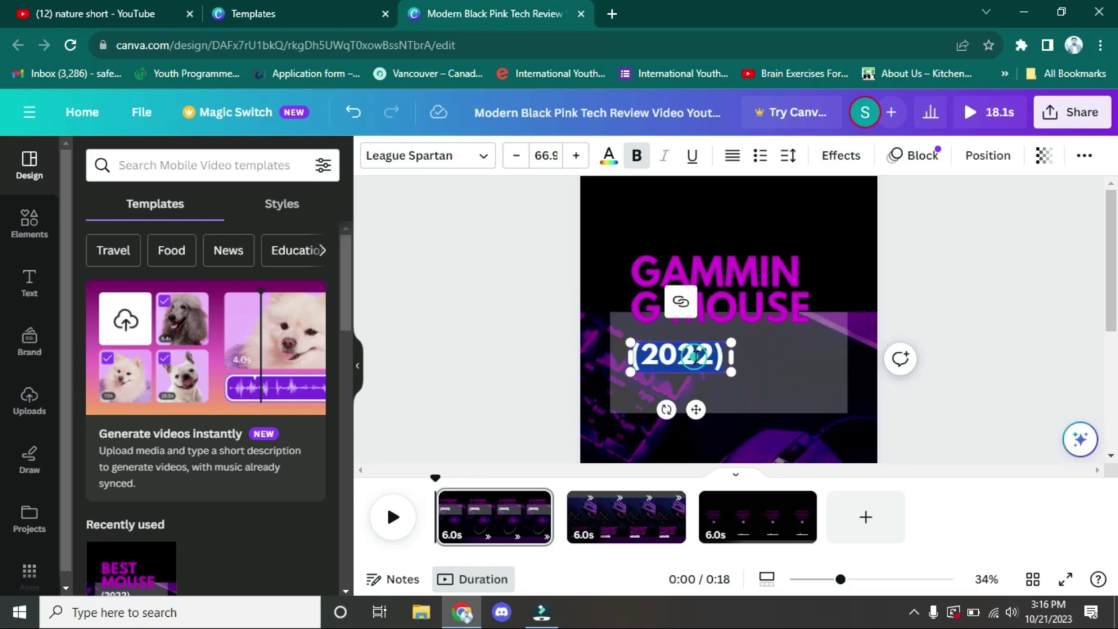
left_click(709, 357)
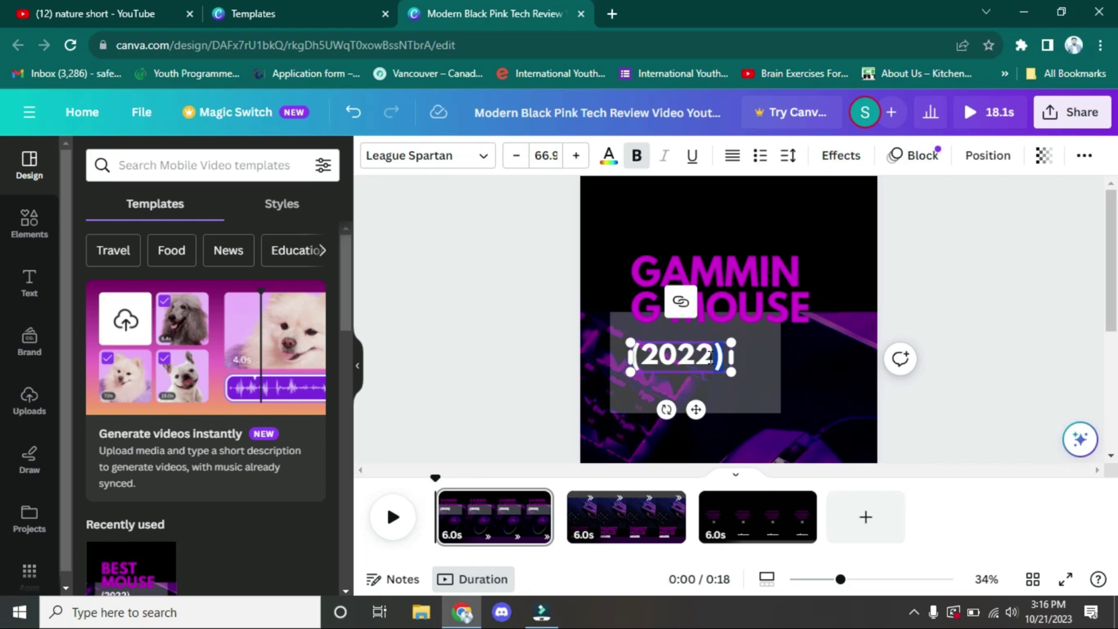
key("BackSpace")
type("3")
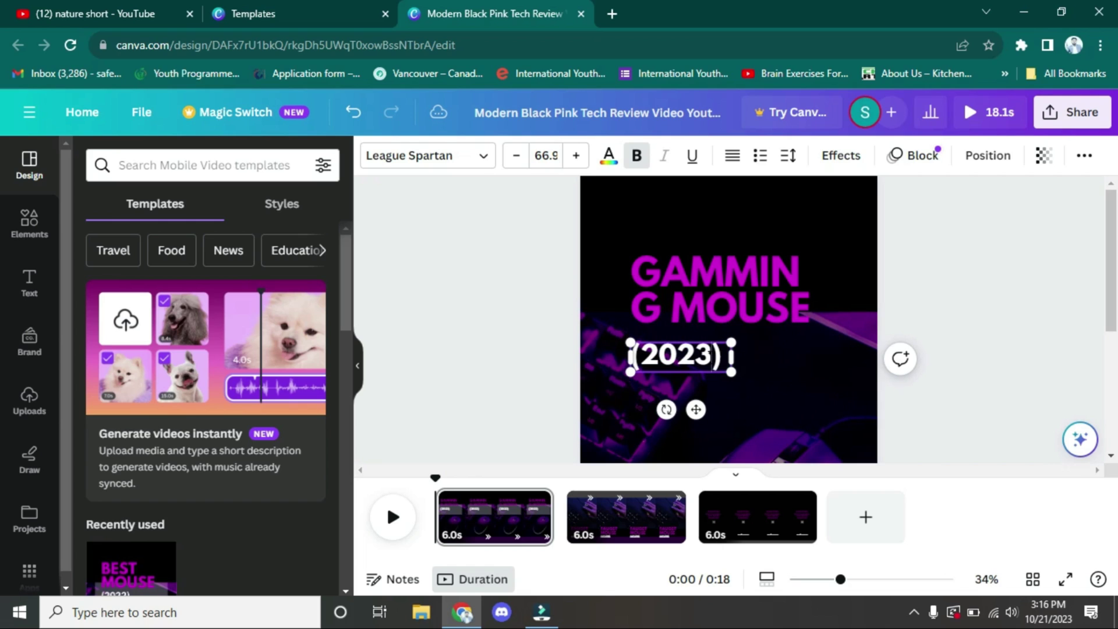
left_click(777, 351)
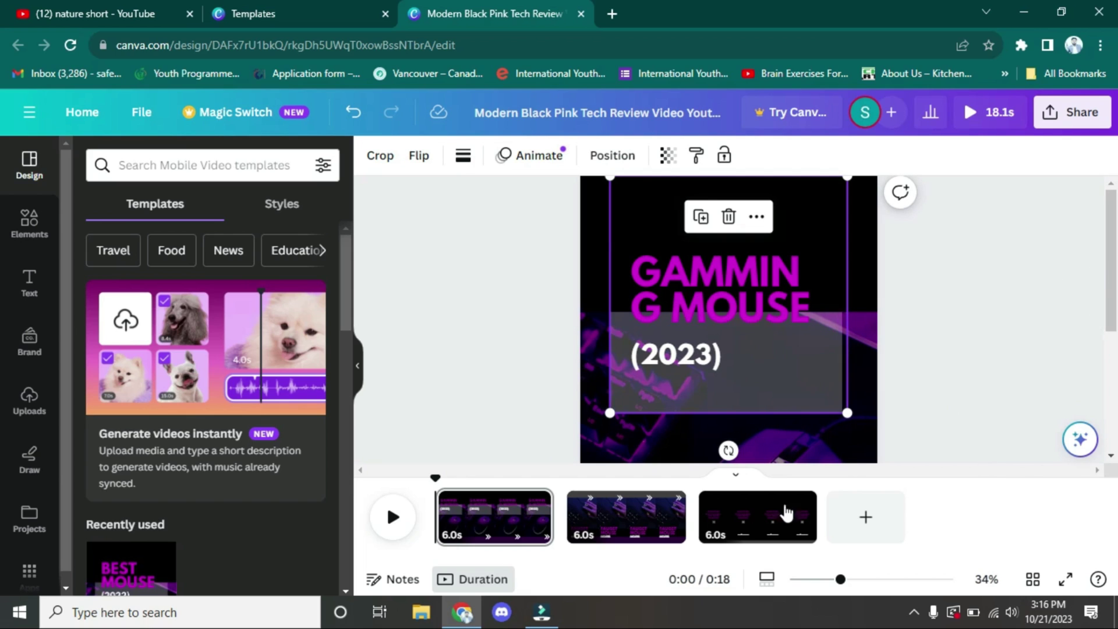
Review pages 1, 2 and 3 in the timeline, zoom out, and finish on page 3
left_click(609, 526)
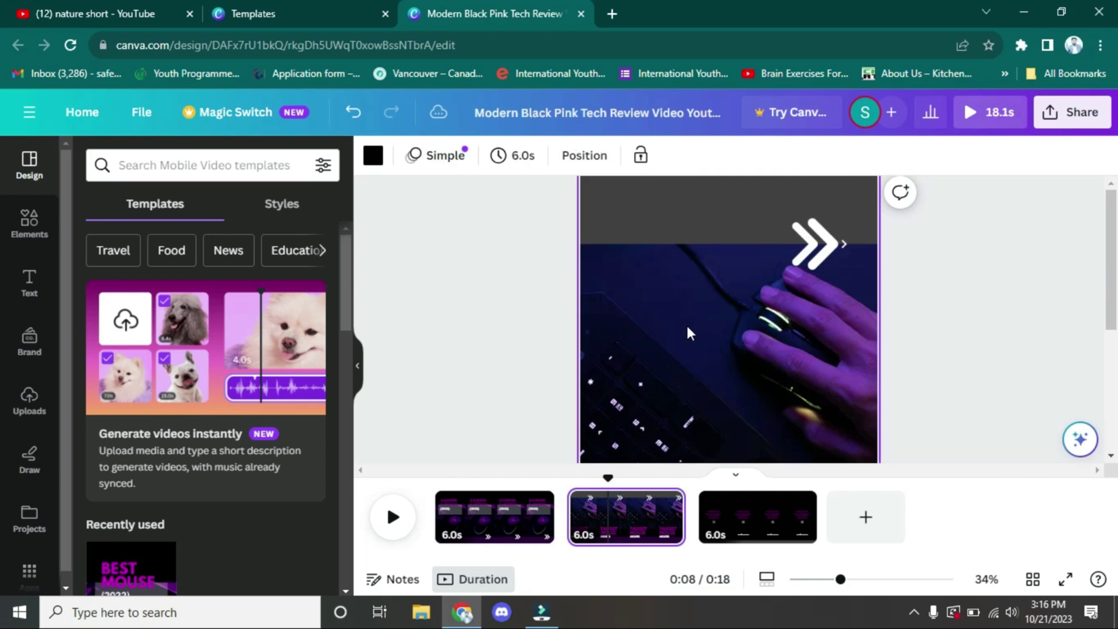
left_click(733, 515)
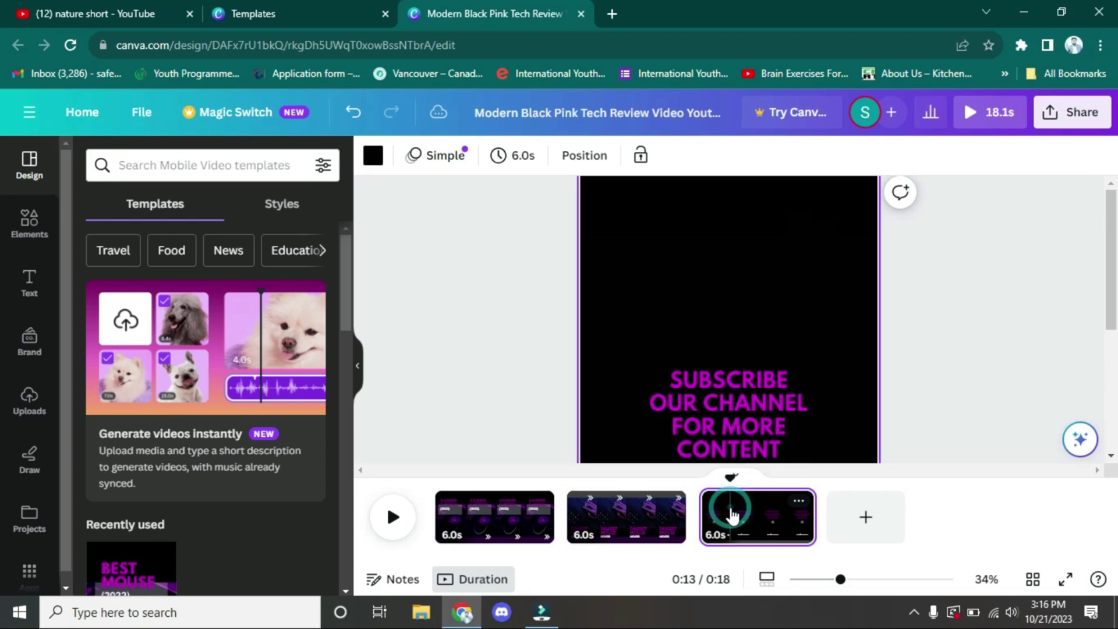
left_click(727, 390)
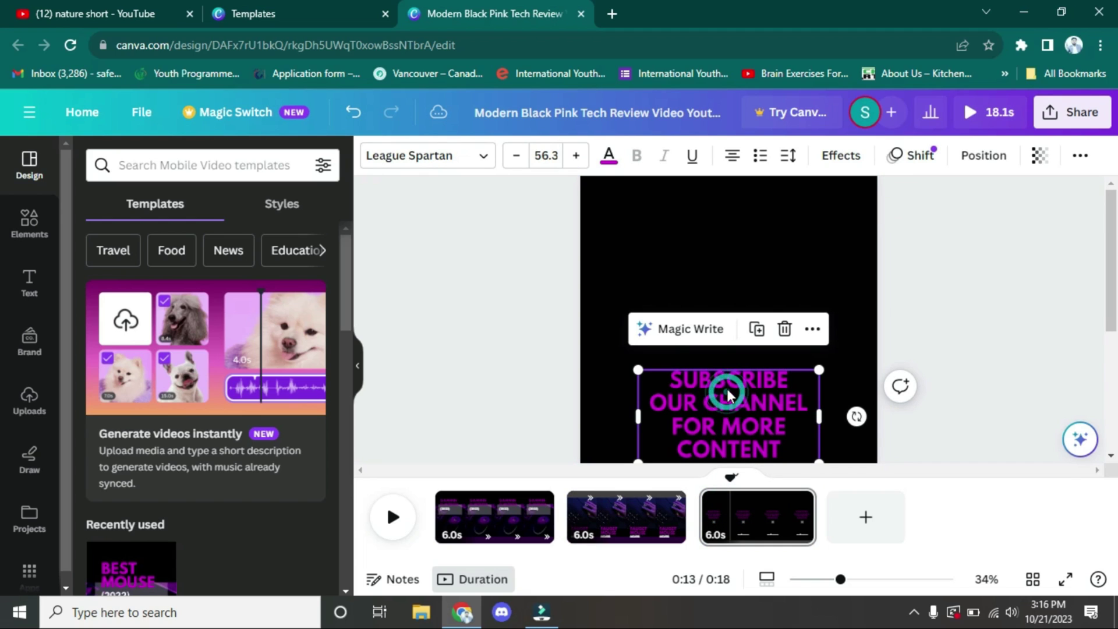
left_click_drag(841, 579, 809, 580)
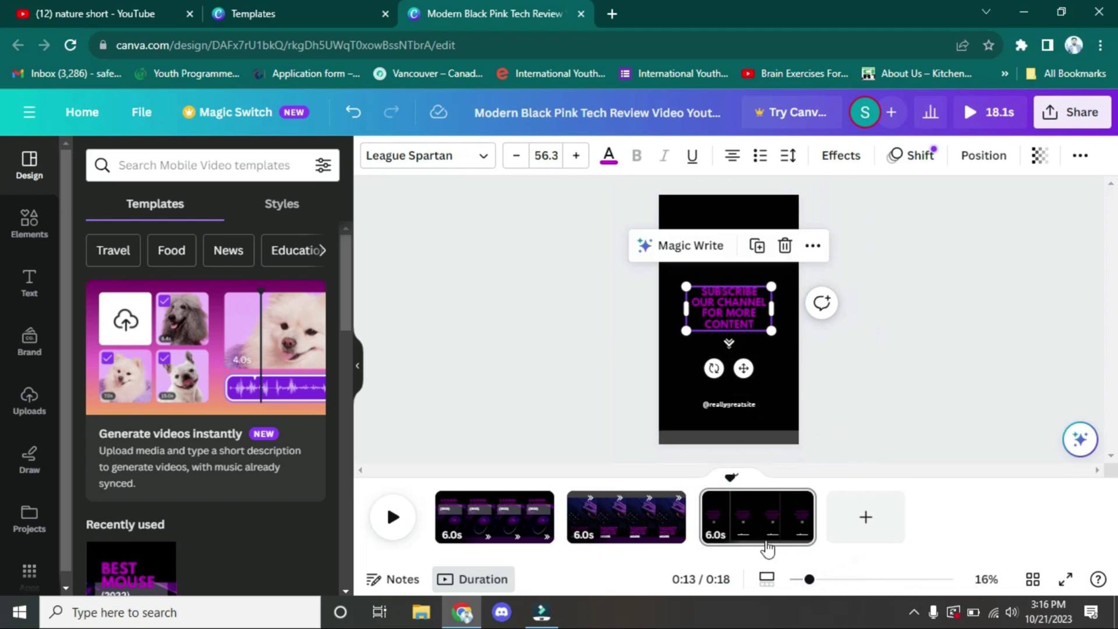
left_click(743, 523)
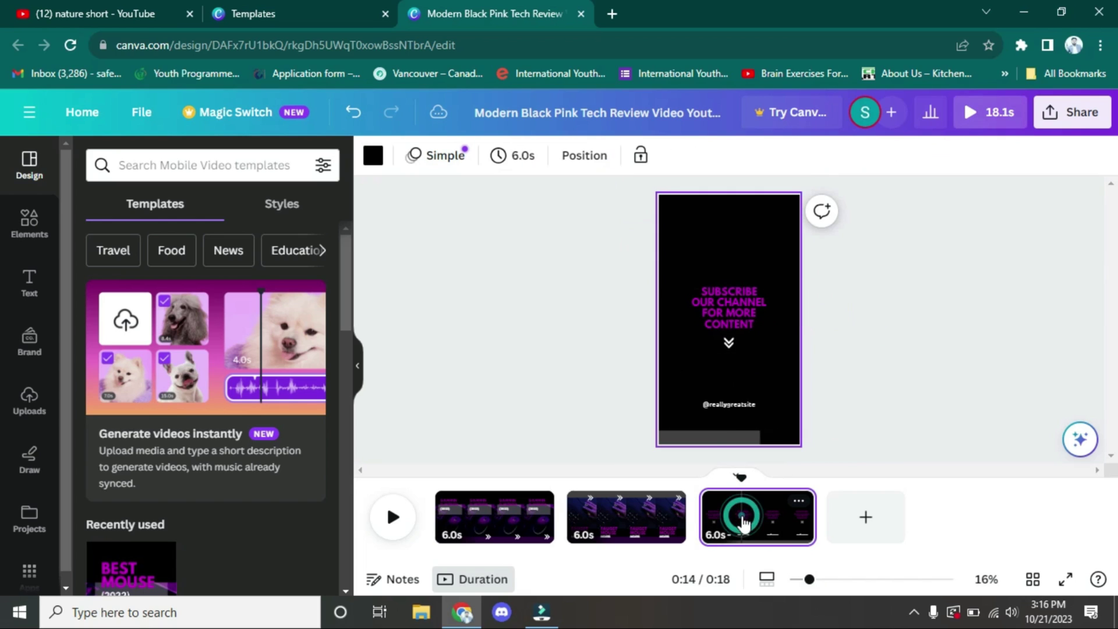
left_click(616, 518)
left_click(472, 524)
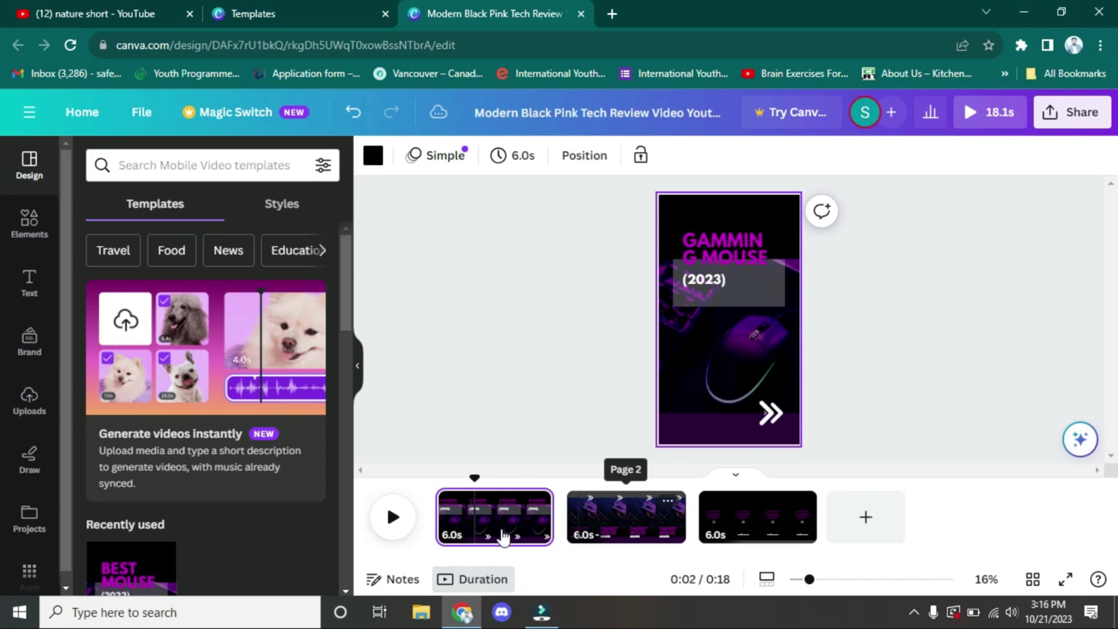
left_click(470, 539)
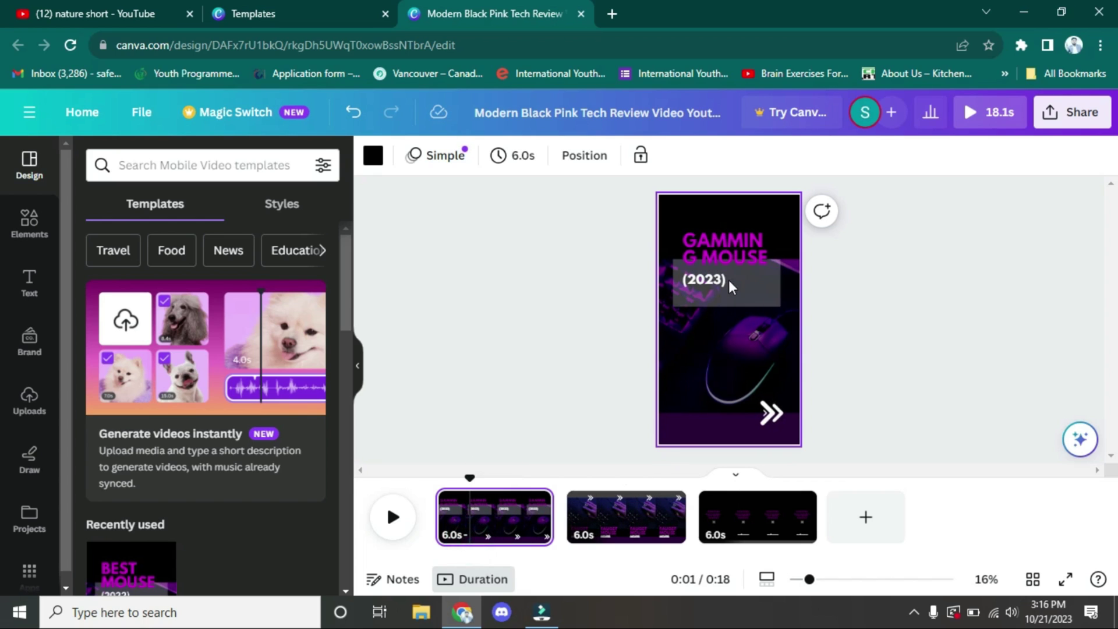
left_click(640, 518)
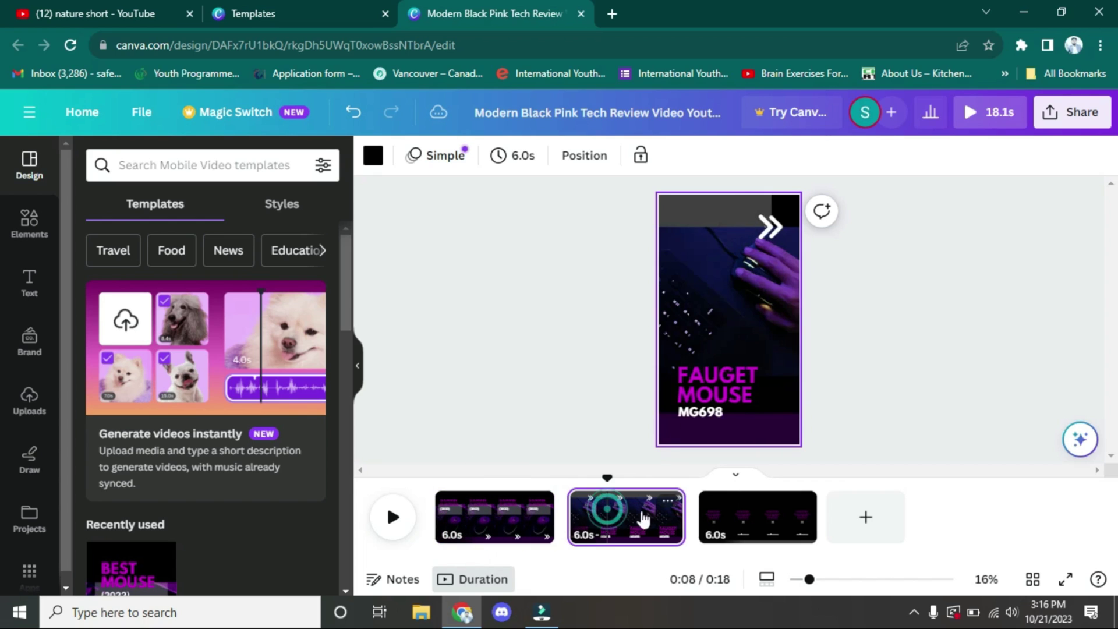
left_click(739, 523)
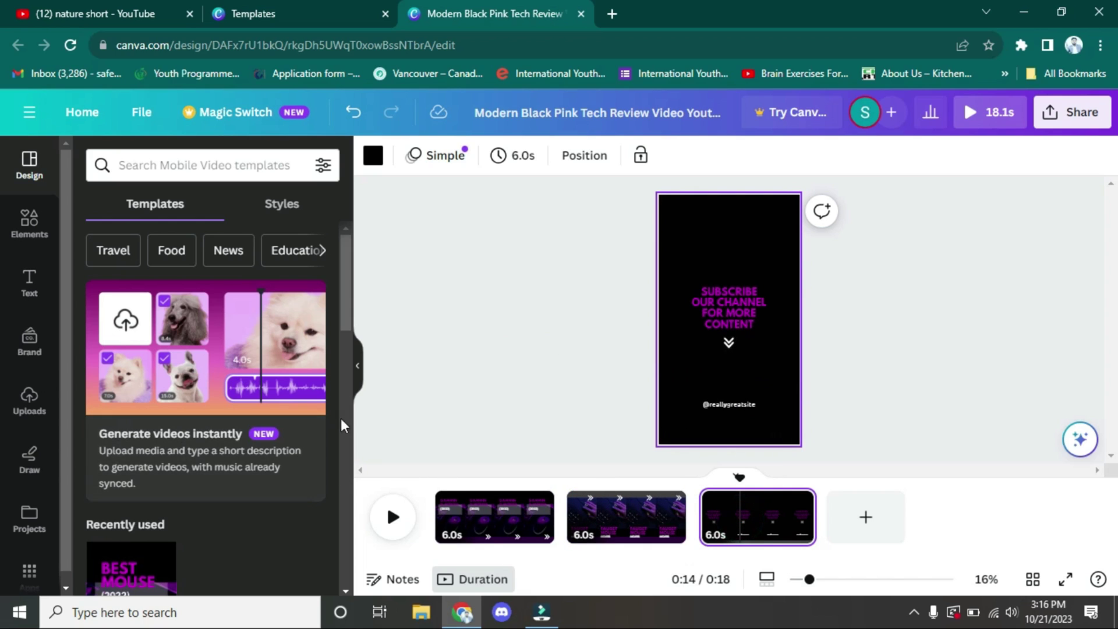
scroll(299, 509, "down", 3)
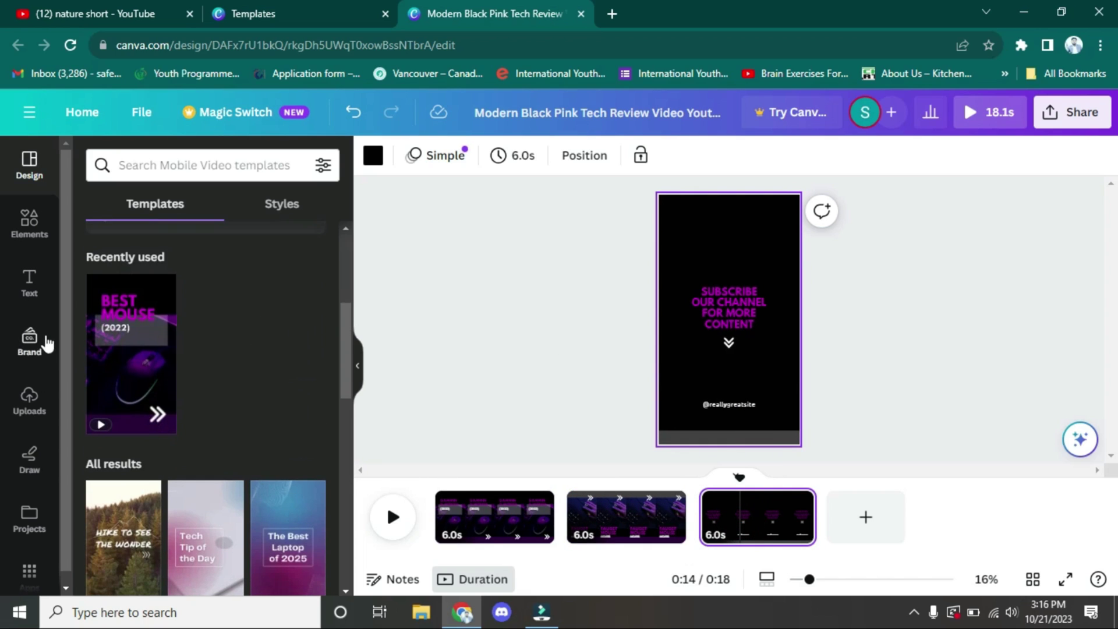
Upload the 27.8s airstrike video from the Downloads folder to Uploads
left_click(29, 400)
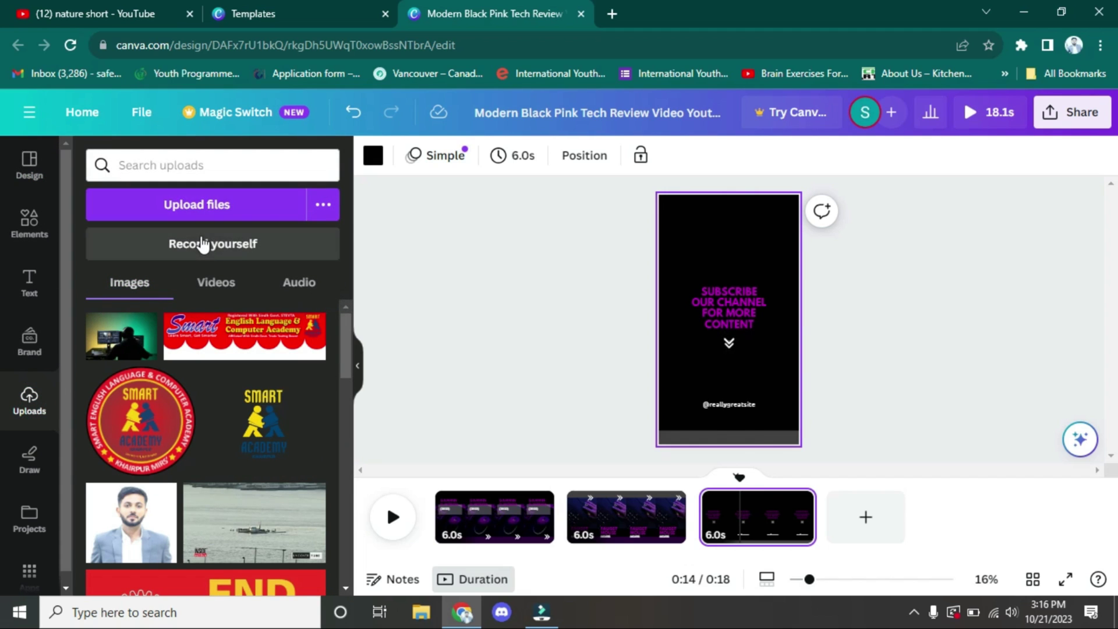
left_click(251, 219)
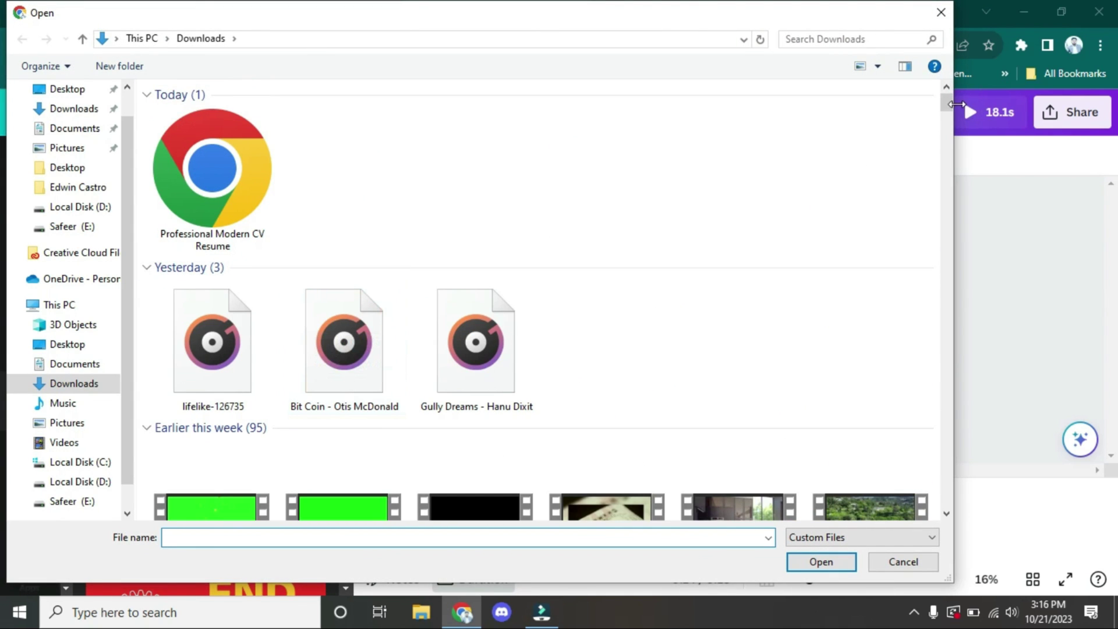
left_click_drag(948, 116, 948, 142)
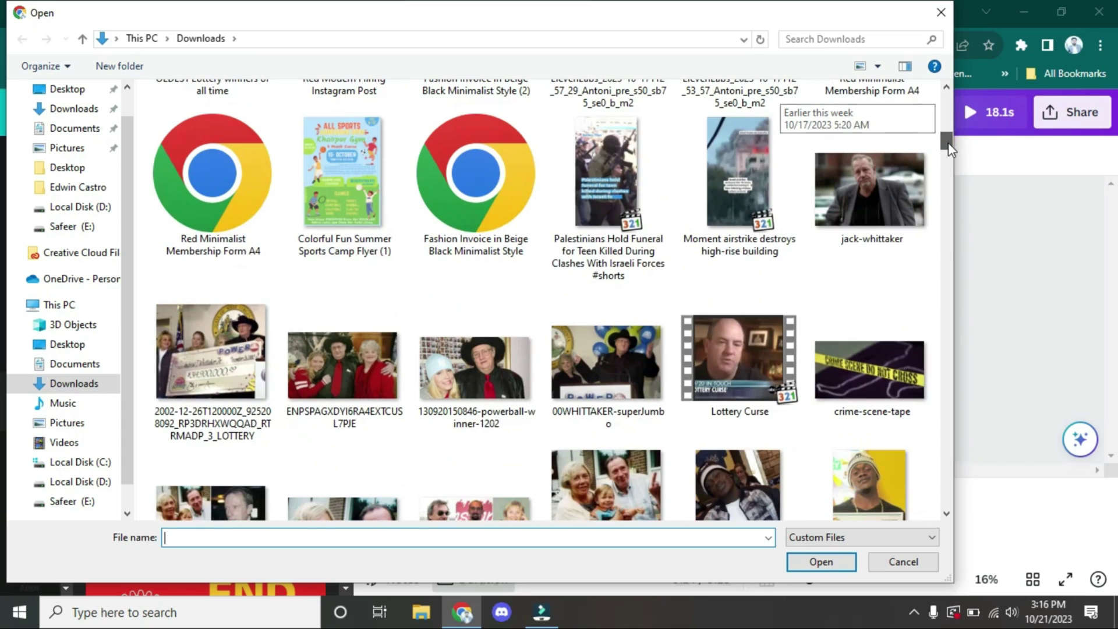
double_click(745, 196)
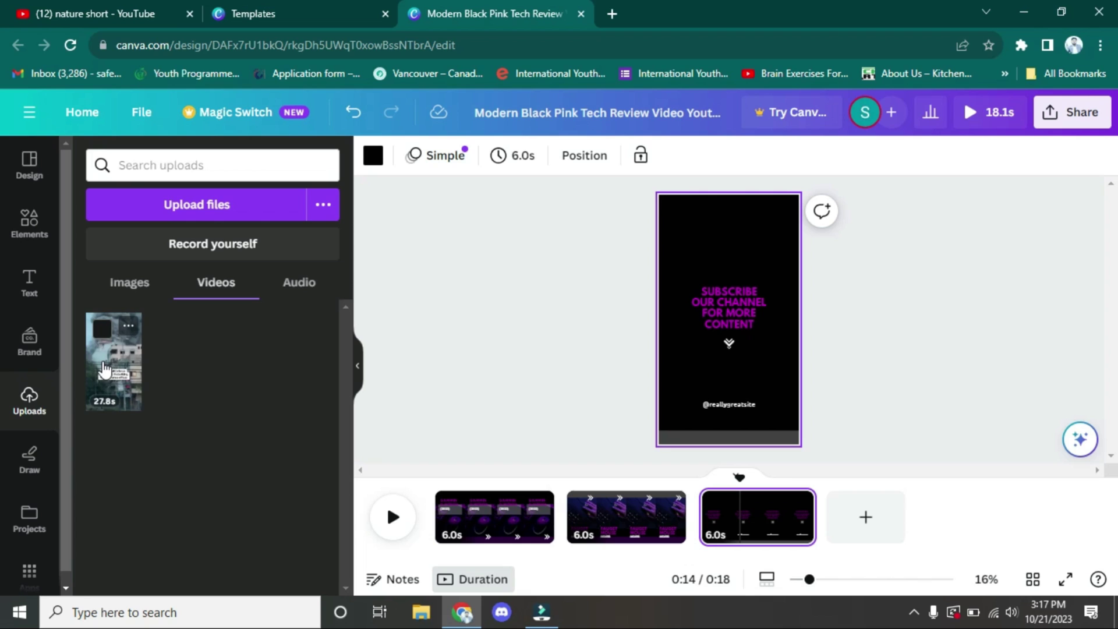
Place the uploaded airstrike video on page 3 and resize it to fill the page
left_click_drag(102, 369, 702, 303)
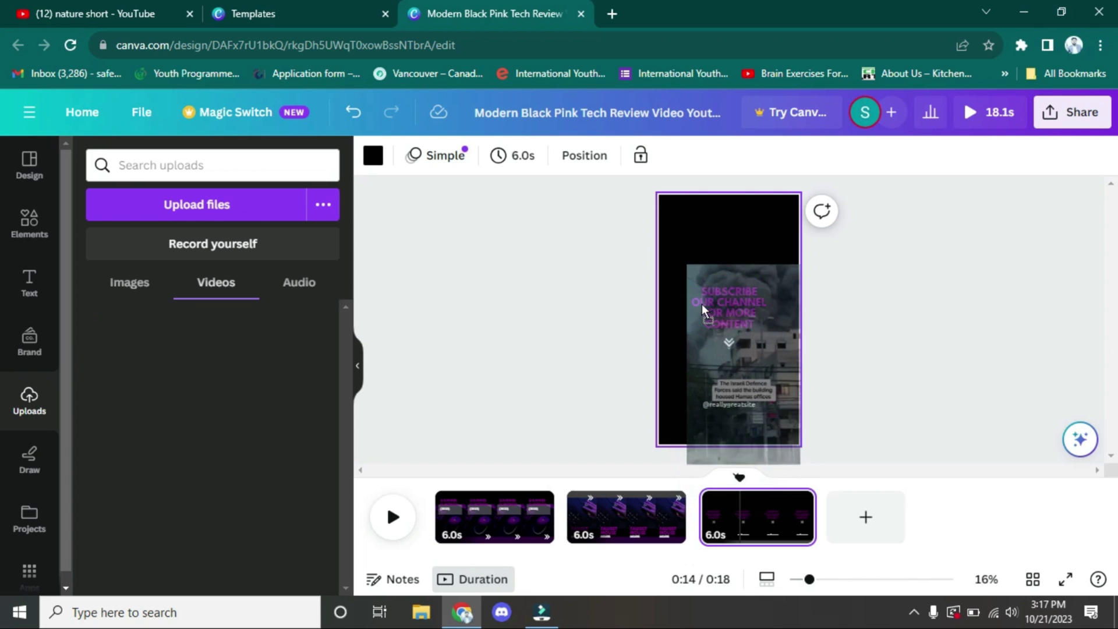
left_click_drag(702, 304, 698, 283)
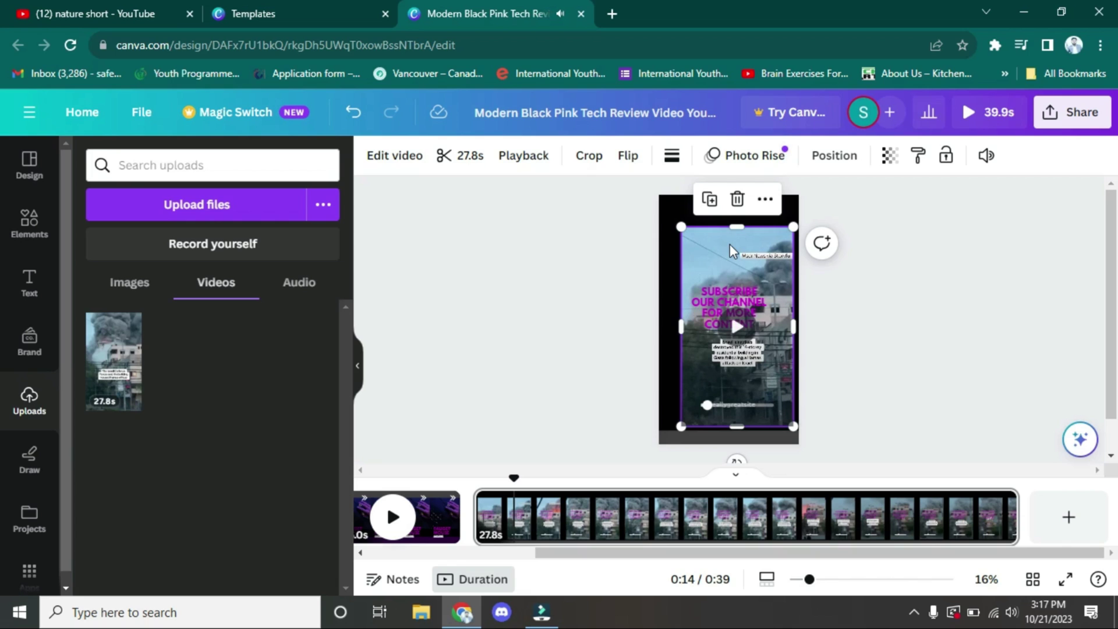
left_click_drag(792, 226, 816, 186)
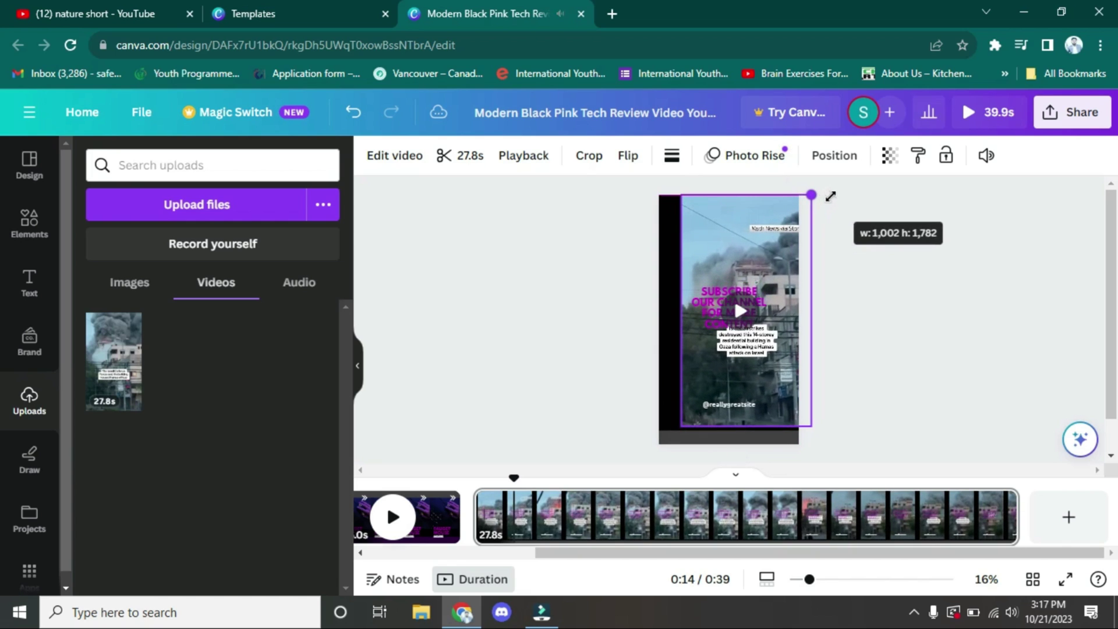
left_click_drag(679, 426, 660, 451)
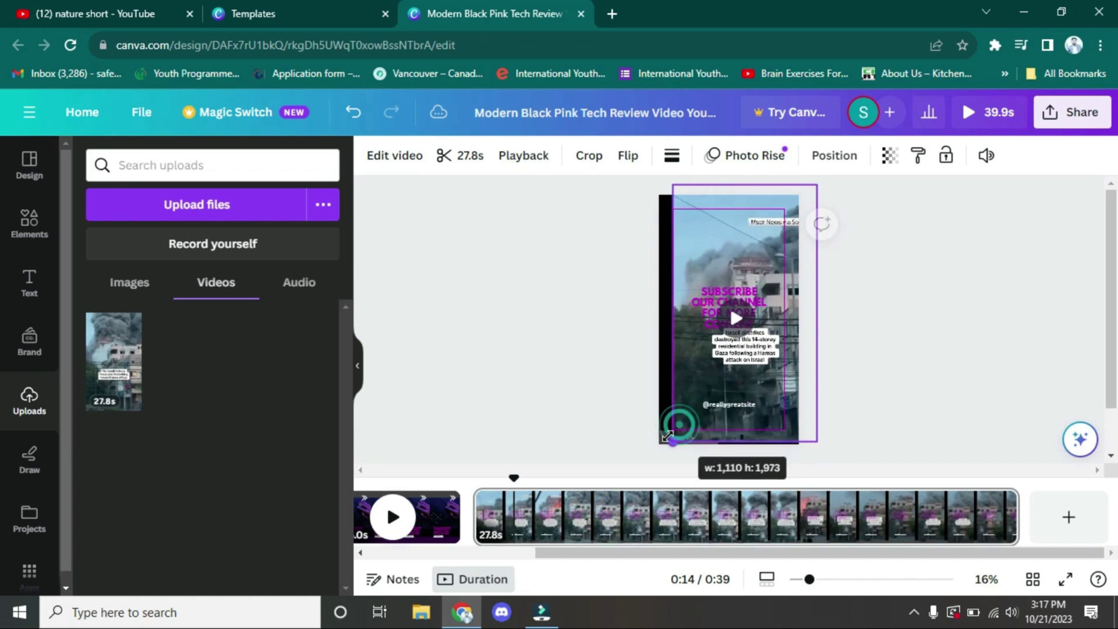
left_click_drag(783, 276, 768, 278)
Select the SUBSCRIBE OUR CHANNEL FOR MORE CONTENT text on page 3, then clear its highlight
left_click(737, 295)
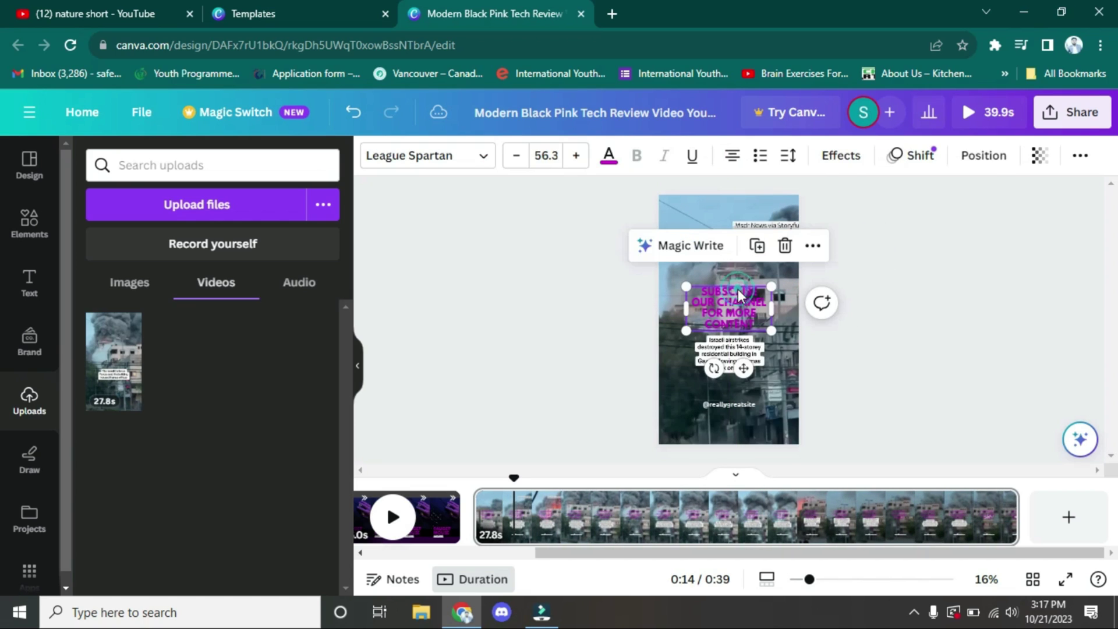
left_click(728, 322)
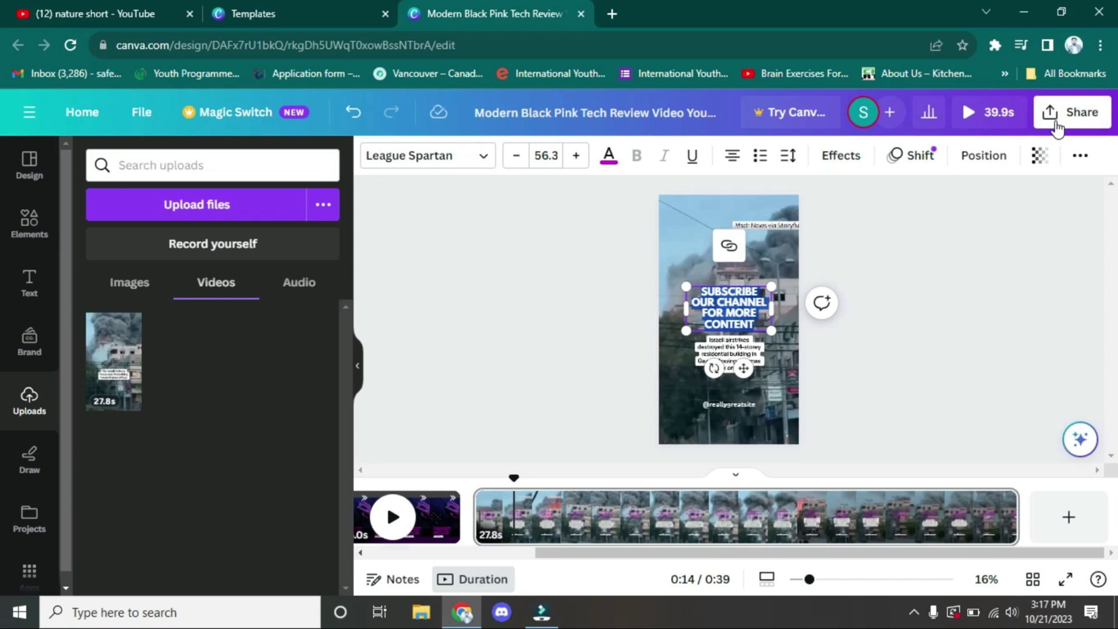
Download the design as an MP4 Video with All pages (3) selected
left_click(1057, 129)
scroll(966, 275, "down", 2)
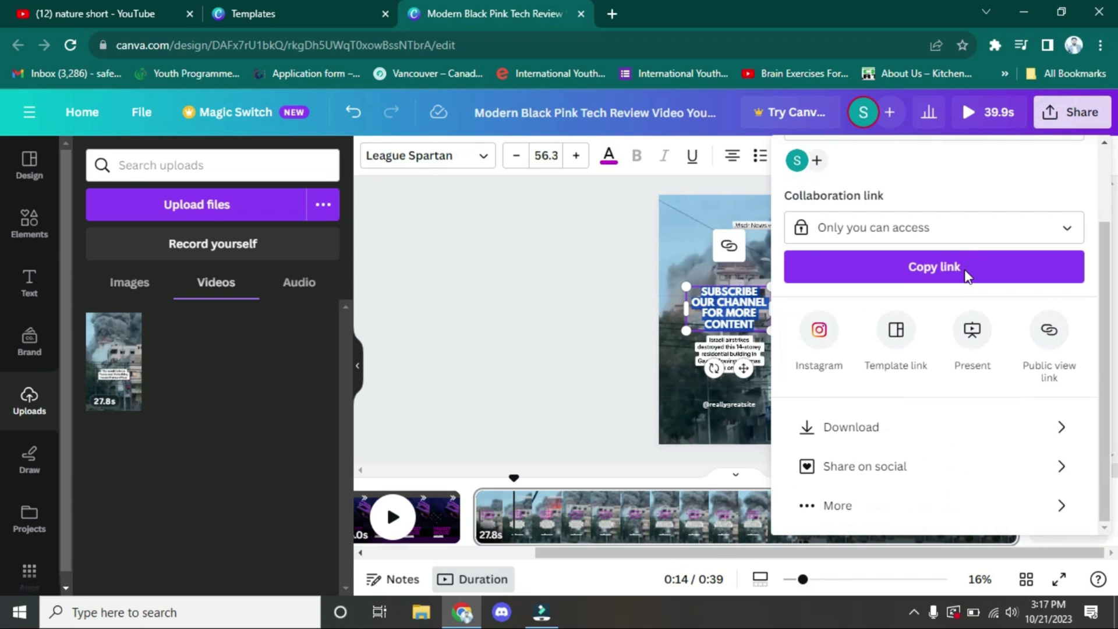
left_click(855, 428)
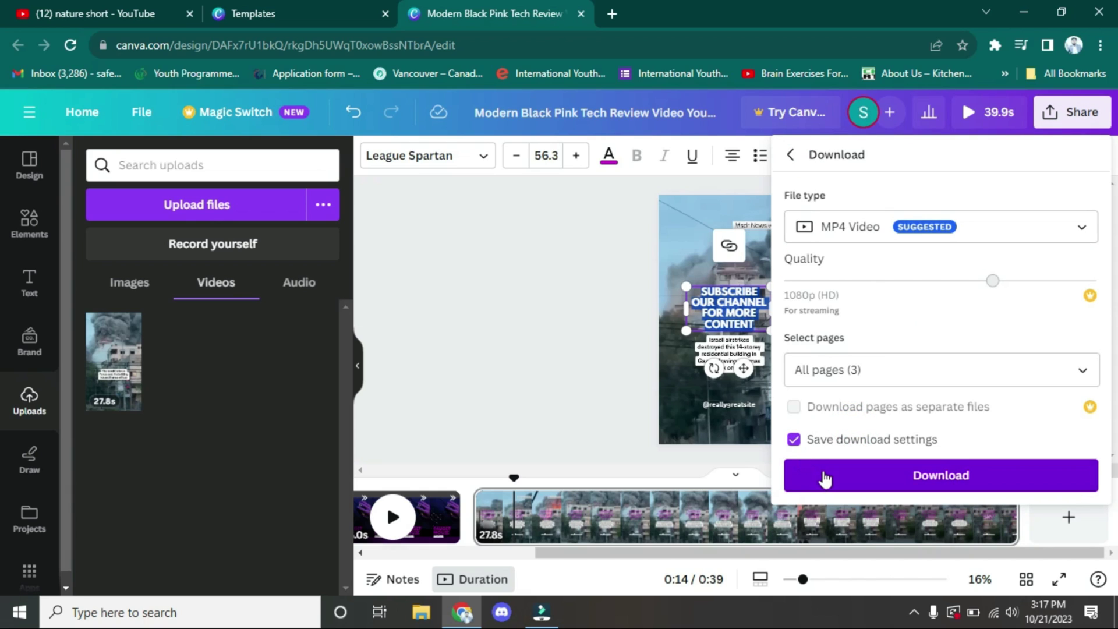
left_click(878, 225)
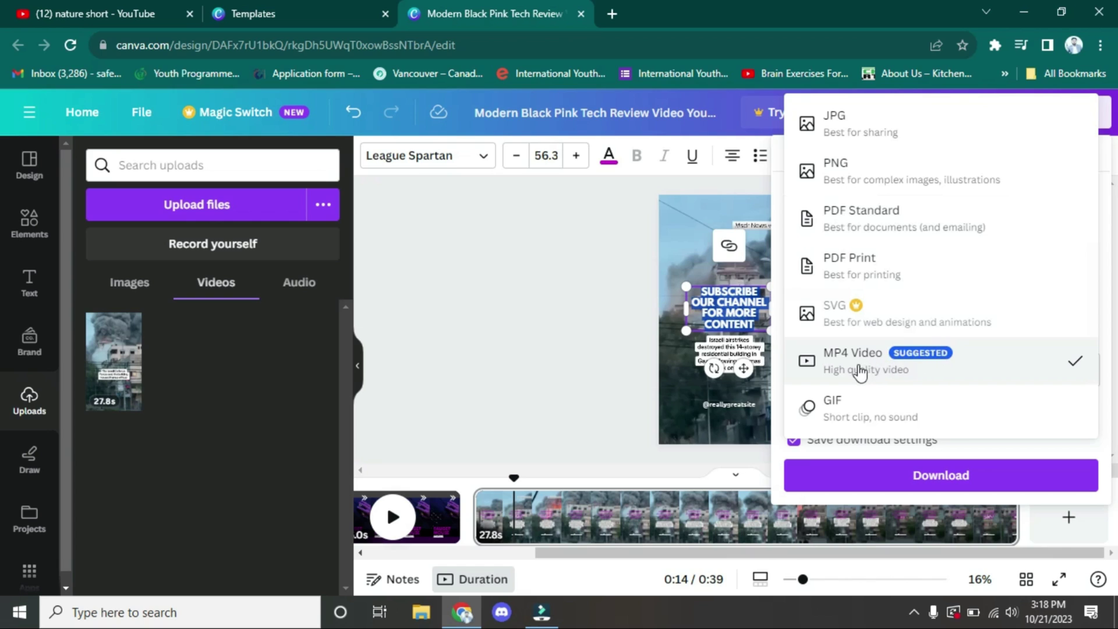
left_click(1019, 371)
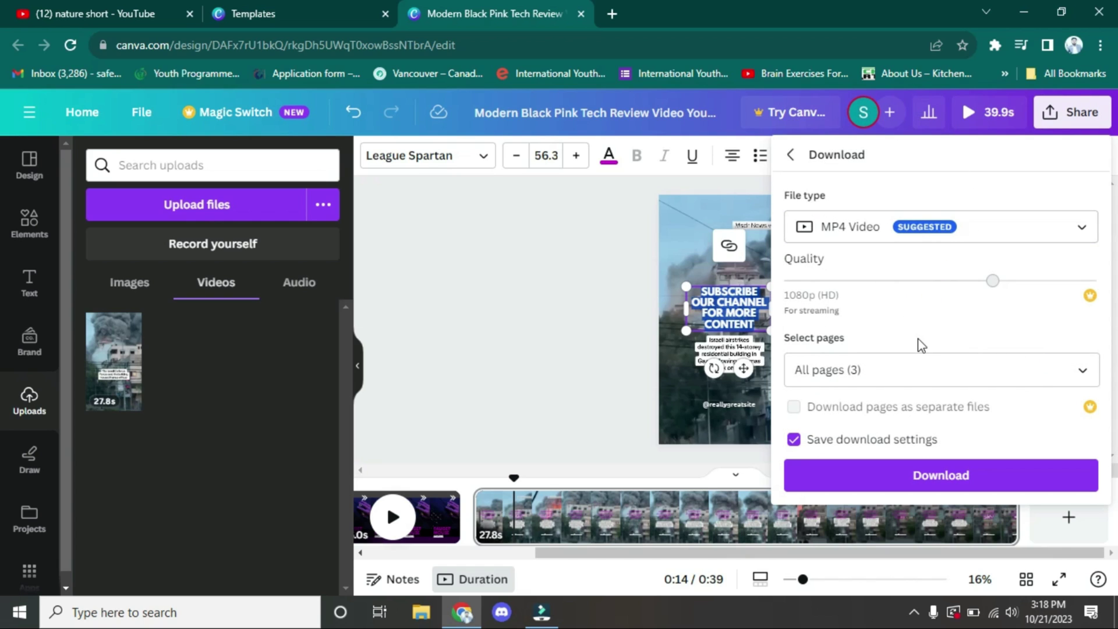
left_click(894, 474)
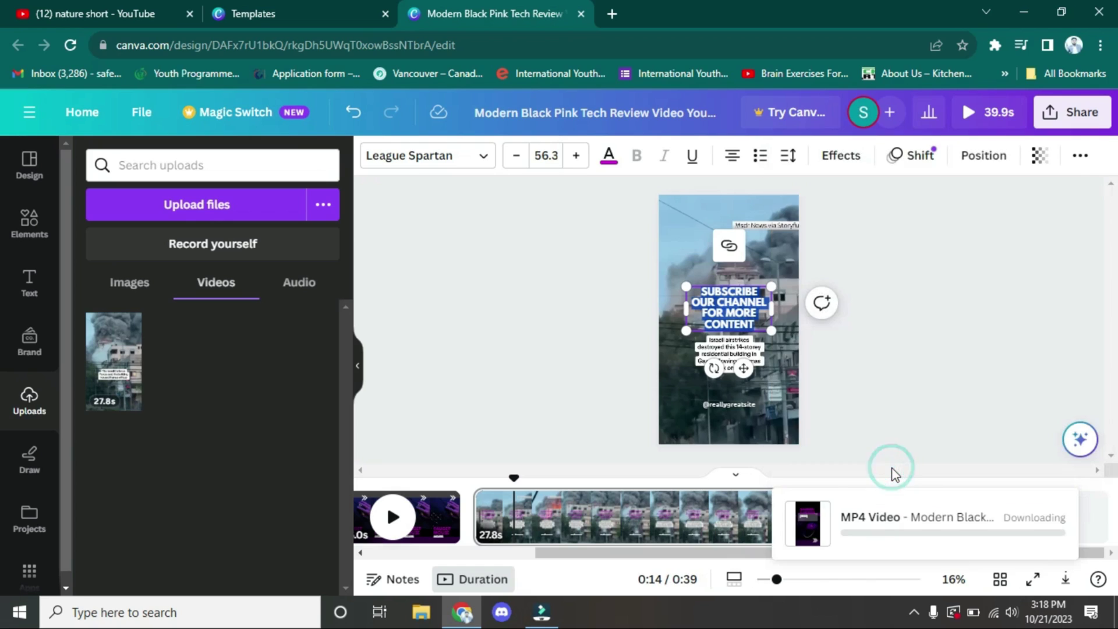